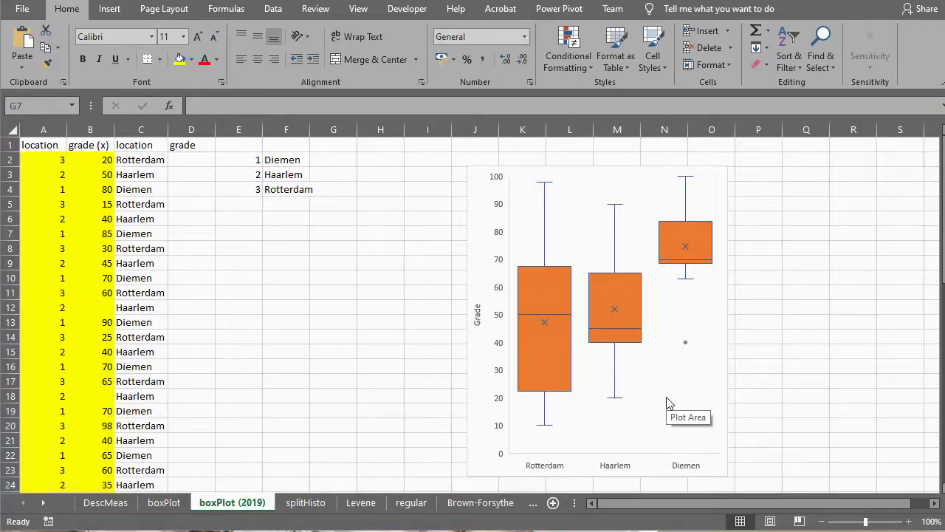
Inspect the existing box plot's data source, including the name and values ranges of its grade (x) series.
{"action": "key", "text": "alt+Tab"}
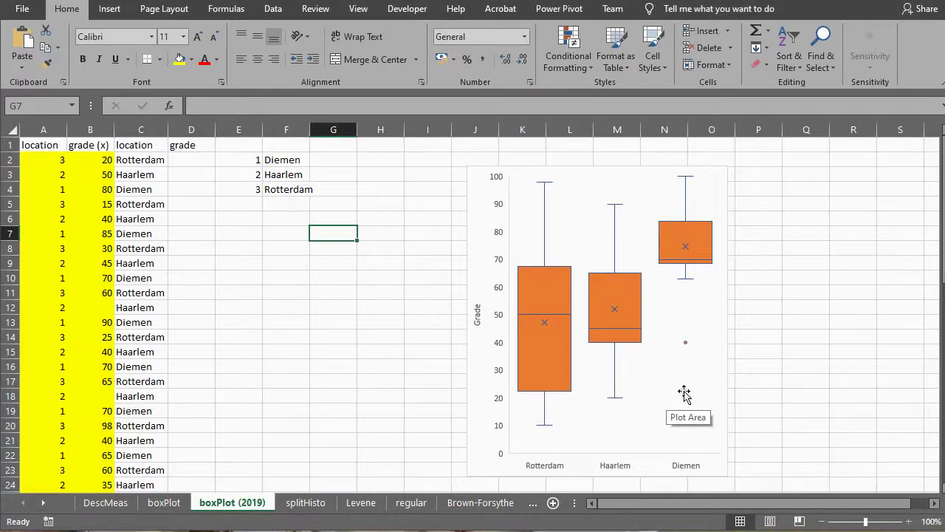
{"action": "right_click", "coordinate": [663, 373]}
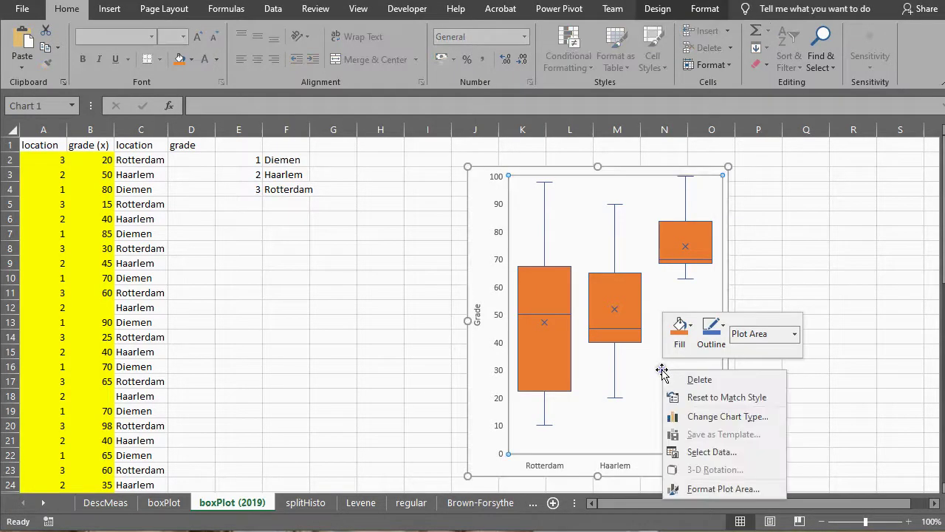
{"action": "left_click", "coordinate": [749, 453]}
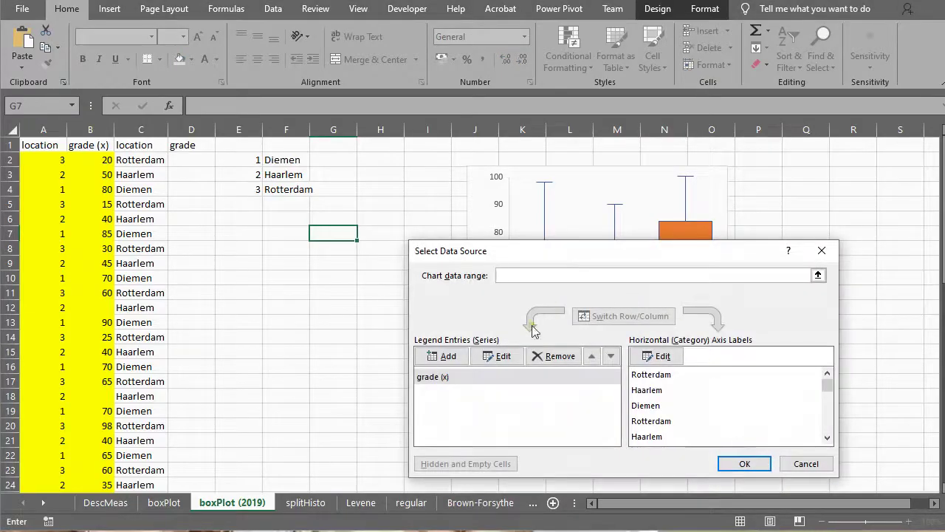
{"action": "left_click", "coordinate": [484, 379]}
{"action": "left_click", "coordinate": [502, 356]}
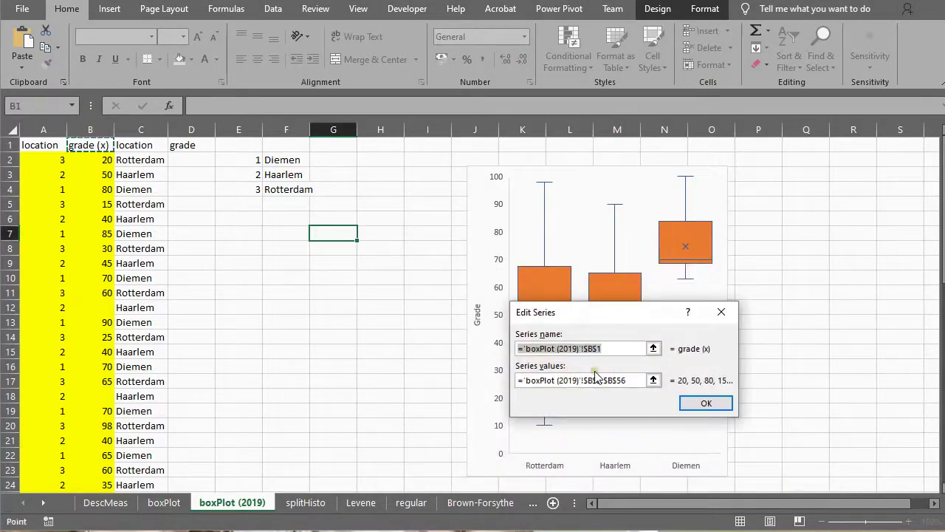
{"action": "left_click", "coordinate": [636, 380]}
{"action": "left_click", "coordinate": [722, 312]}
{"action": "left_click", "coordinate": [806, 463]}
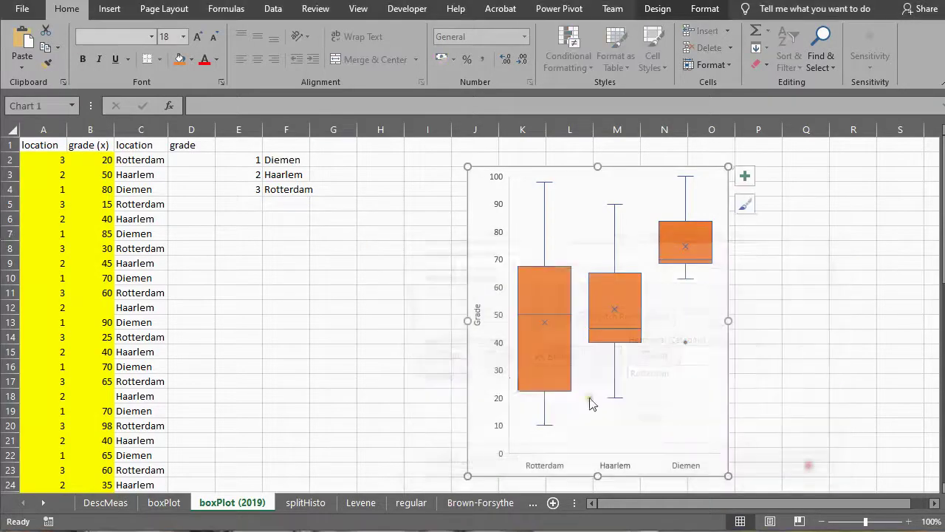
Insert an empty Box and Whisker chart, starting from the blank cell F11.
{"action": "left_click", "coordinate": [267, 289]}
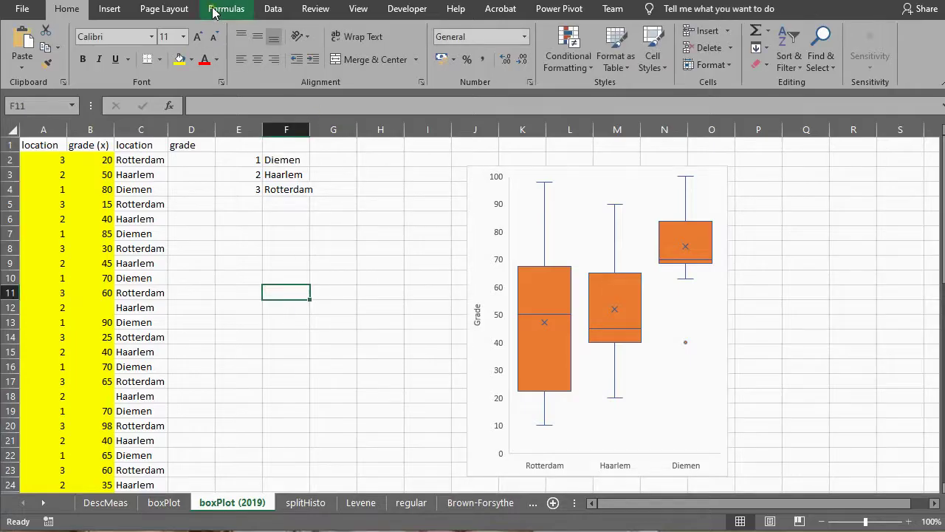
{"action": "left_click", "coordinate": [109, 8]}
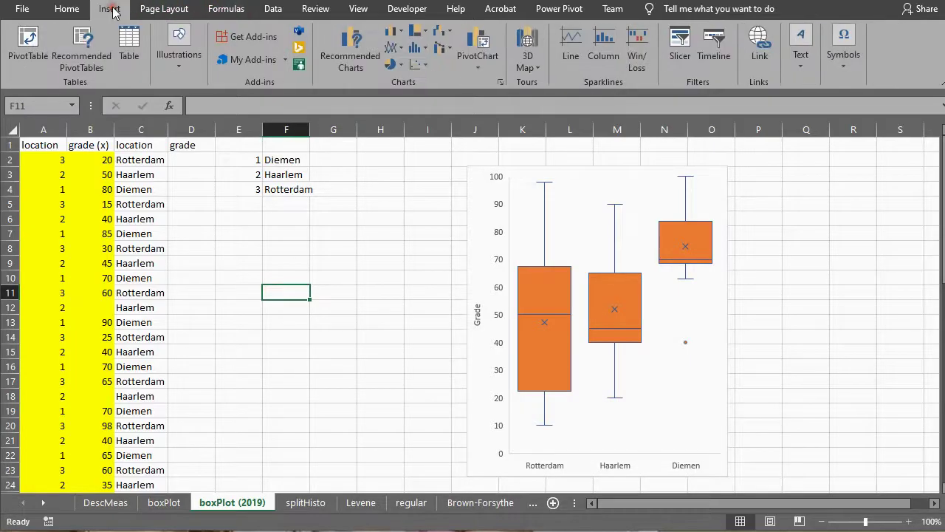
{"action": "left_click", "coordinate": [424, 49]}
{"action": "left_click", "coordinate": [430, 148]}
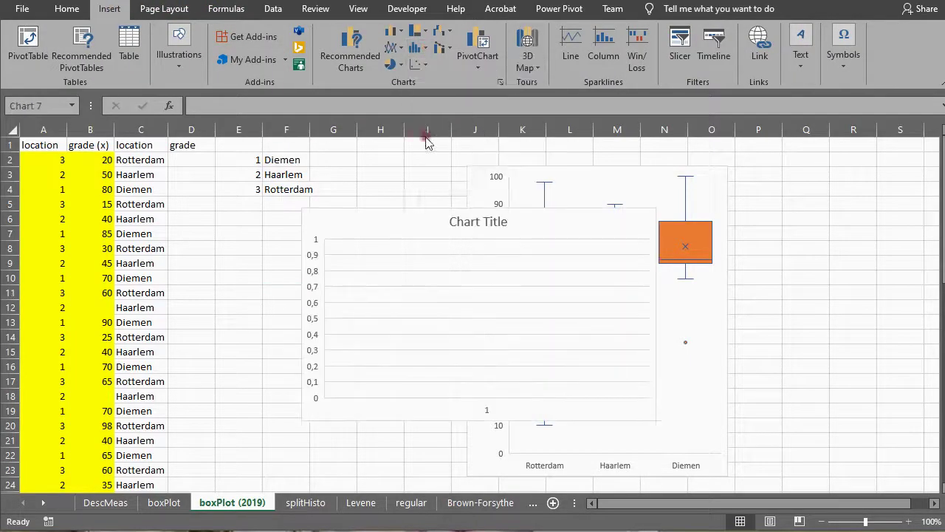
{"action": "right_click", "coordinate": [405, 225]}
{"action": "left_click", "coordinate": [392, 243]}
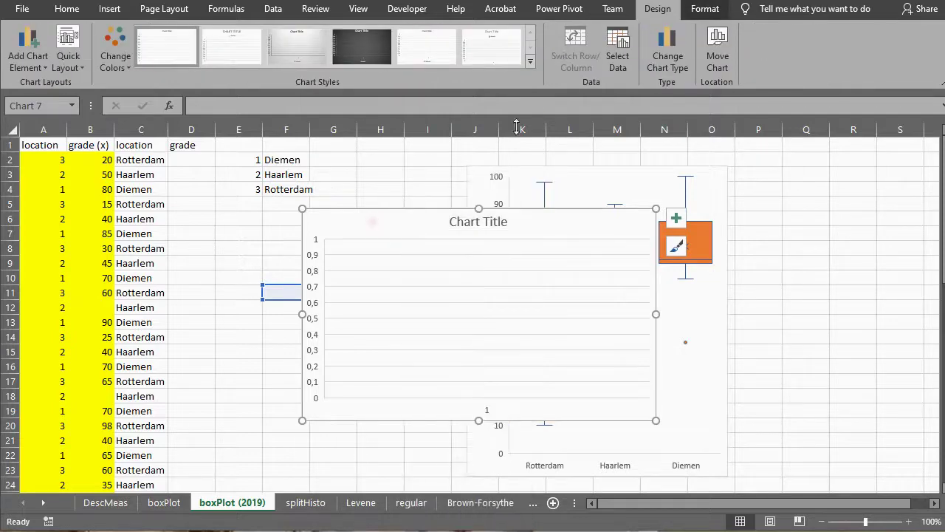
Try to set the empty chart's series name to cell B1 and its series values to B2:B56.
{"action": "left_click", "coordinate": [632, 65]}
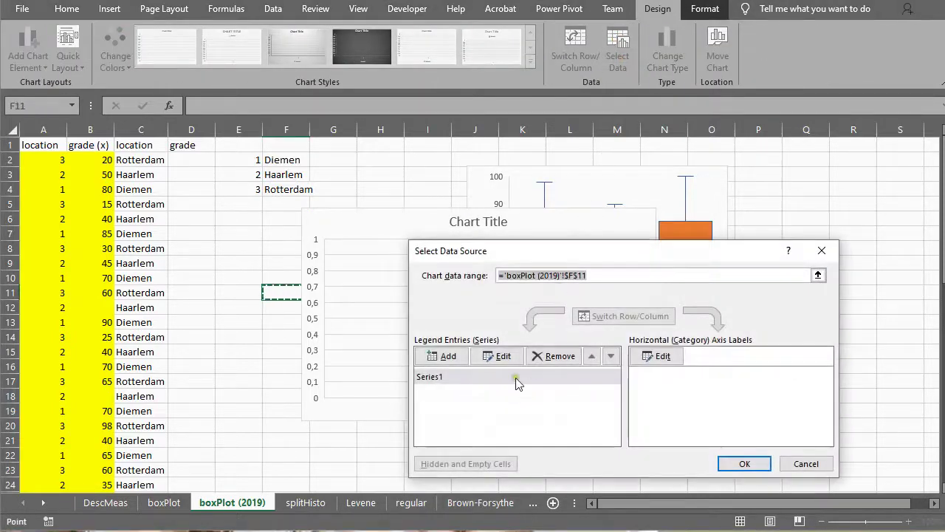
{"action": "left_click", "coordinate": [496, 358]}
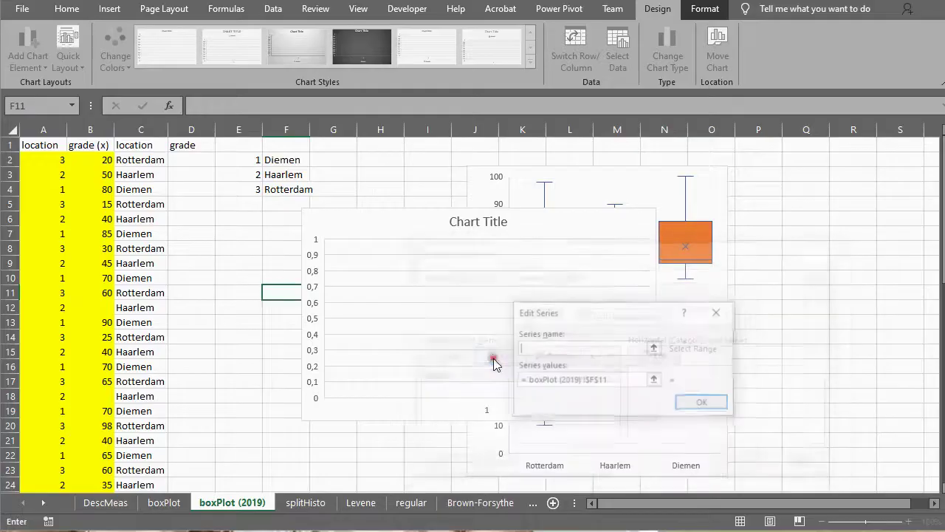
{"action": "left_click", "coordinate": [90, 145]}
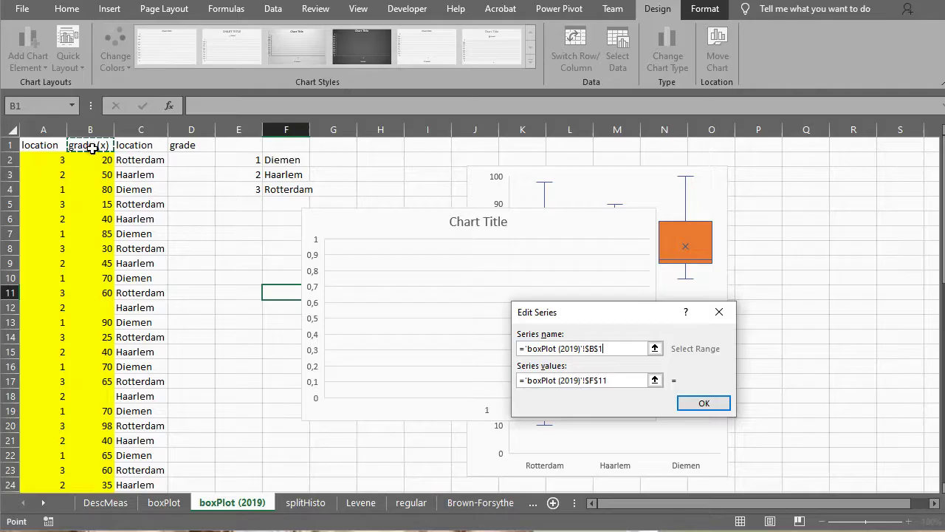
{"action": "key", "text": "Tab"}
{"action": "left_click", "coordinate": [103, 160]}
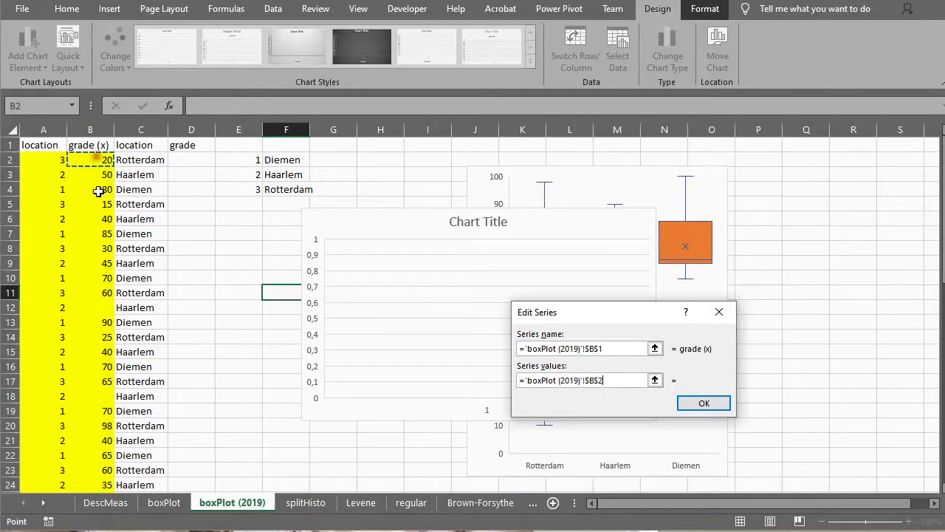
{"action": "scroll", "coordinate": [101, 276], "scroll_direction": "down", "scroll_amount": 8}
{"action": "scroll", "coordinate": [101, 278], "scroll_direction": "down", "scroll_amount": 7}
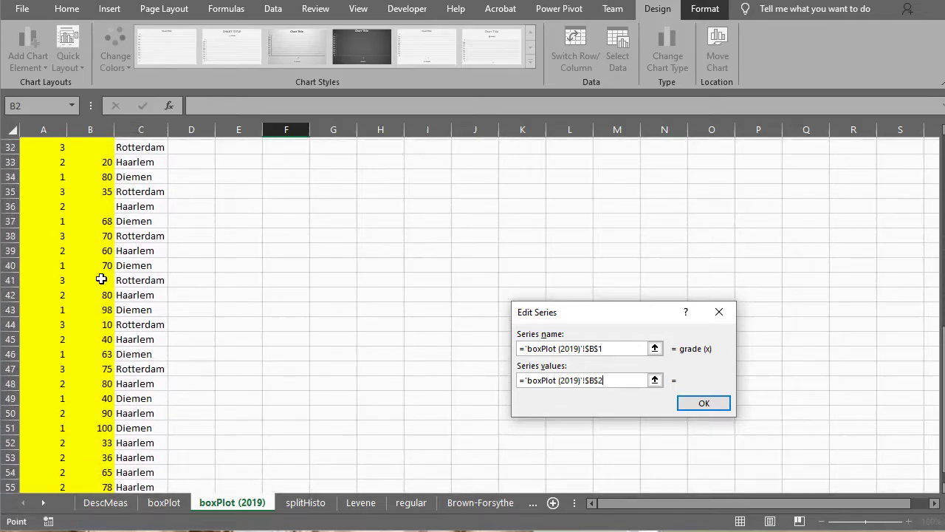
{"action": "left_click", "coordinate": [102, 293], "text": "shift"}
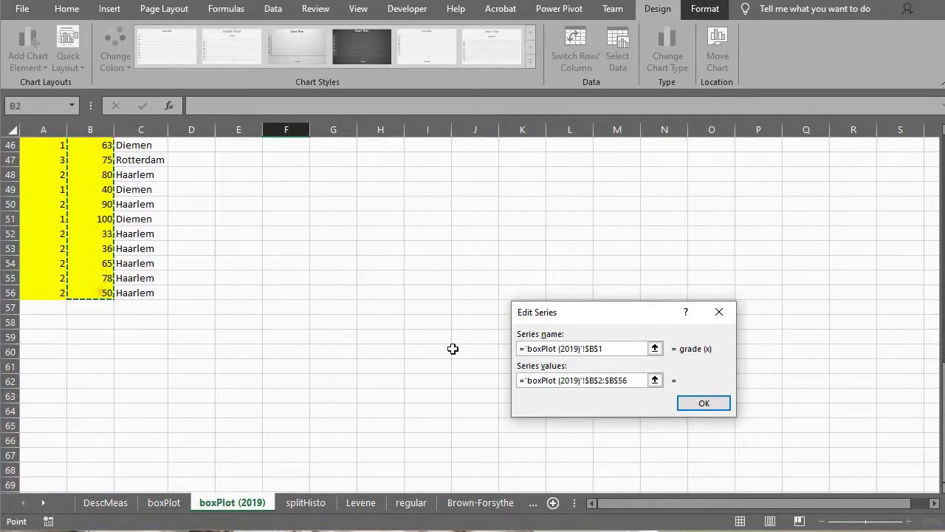
{"action": "left_click", "coordinate": [699, 404]}
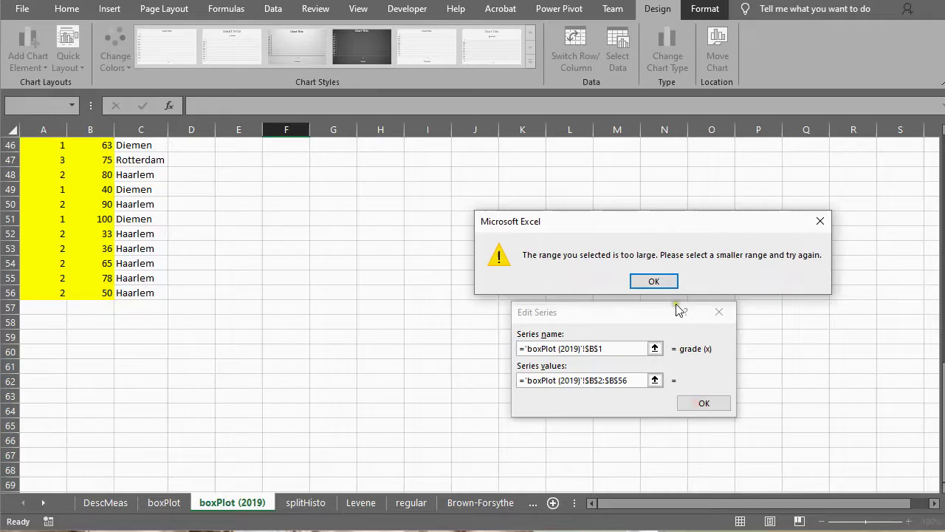
{"action": "left_click", "coordinate": [656, 279]}
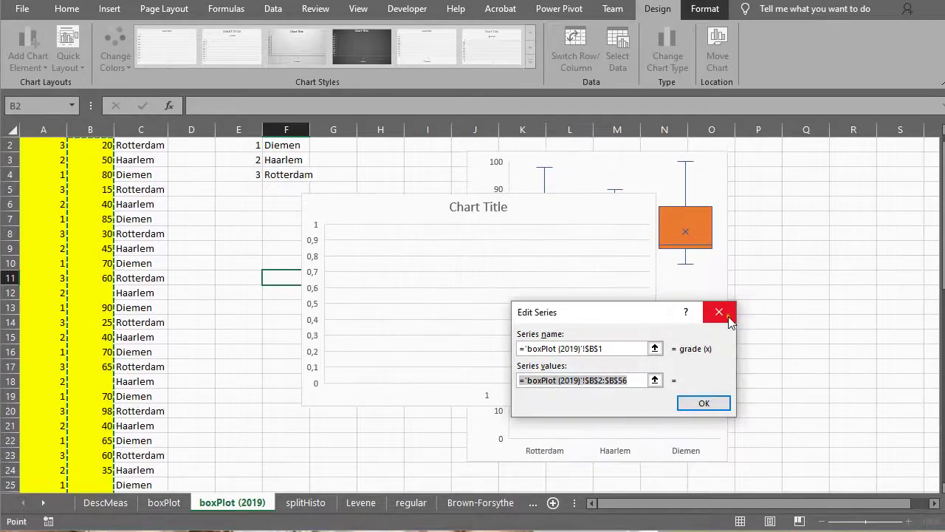
Discard the series edits and delete the empty chart.
{"action": "left_click", "coordinate": [719, 312]}
{"action": "left_click", "coordinate": [821, 250]}
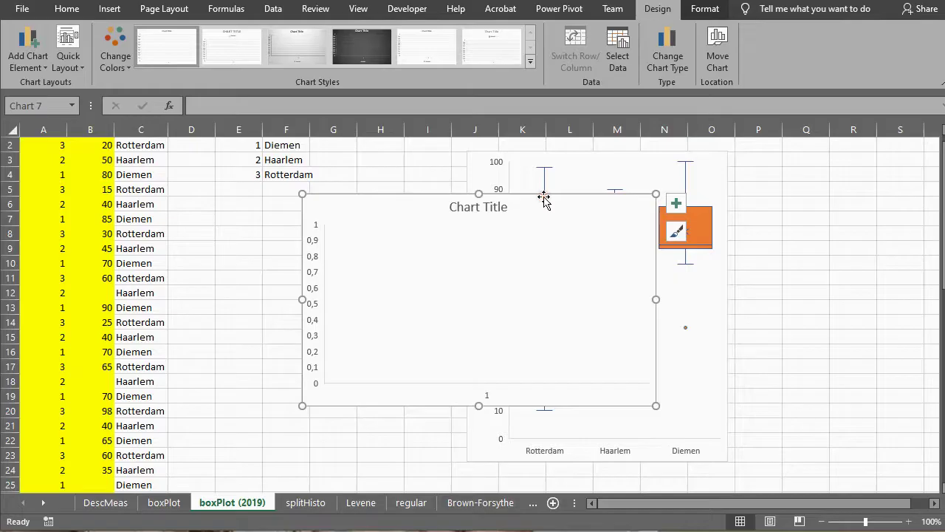
{"action": "key", "text": "Delete"}
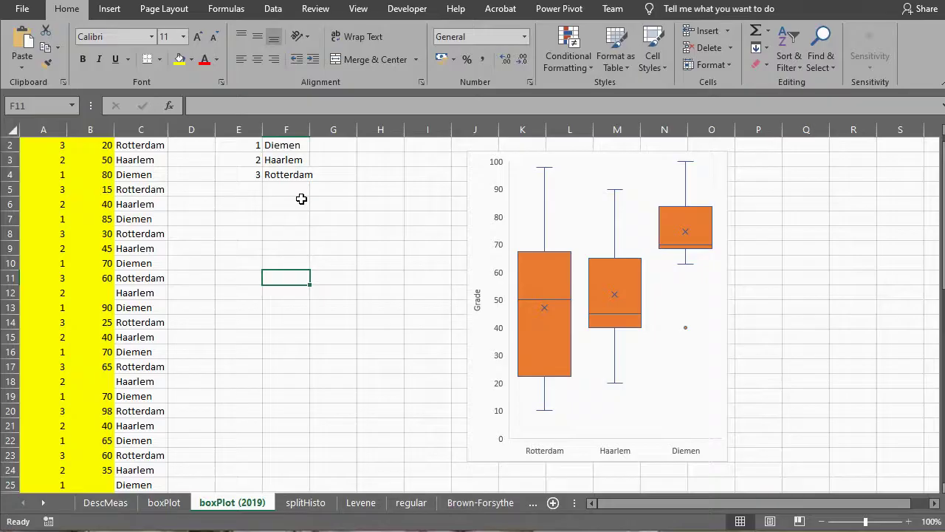
{"action": "scroll", "coordinate": [295, 226], "scroll_direction": "up", "scroll_amount": 1}
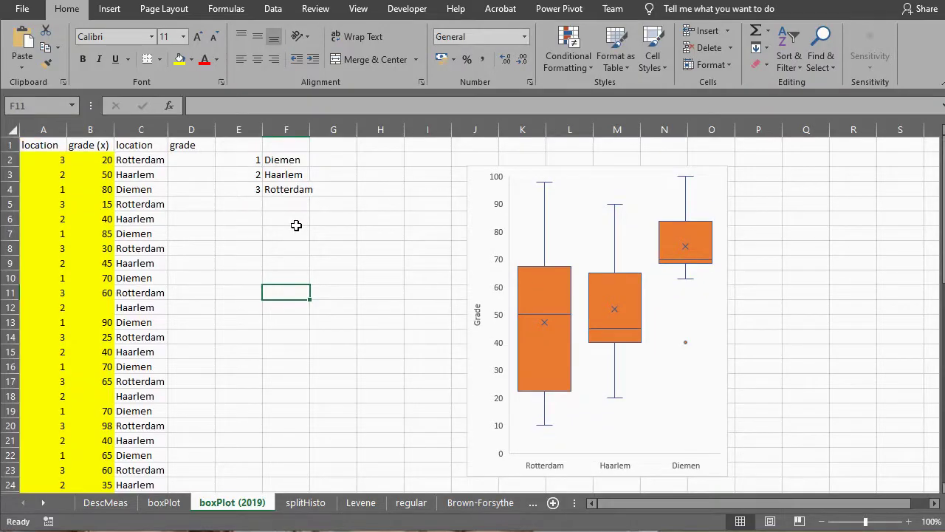
Review the yellow grade (x) column and the location column beside it as source data for the box plot.
{"action": "left_click", "coordinate": [187, 173]}
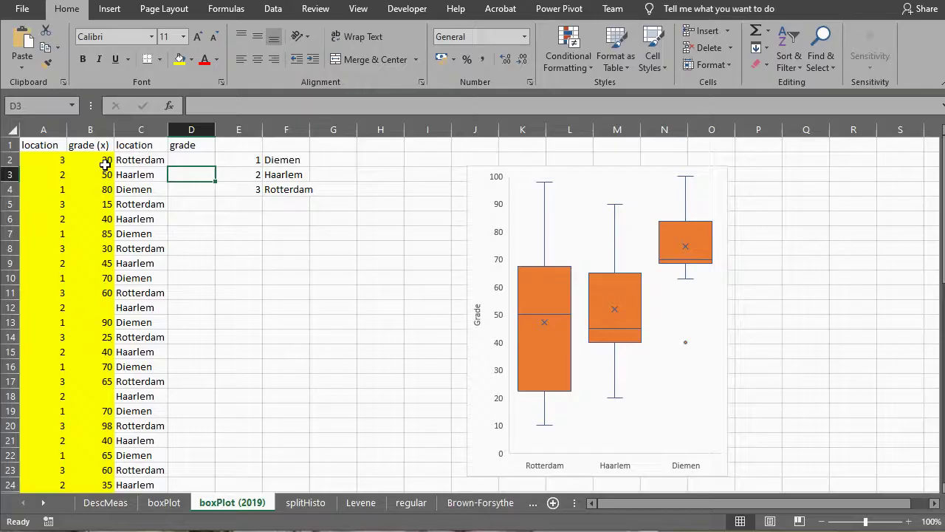
{"action": "left_click", "coordinate": [134, 158]}
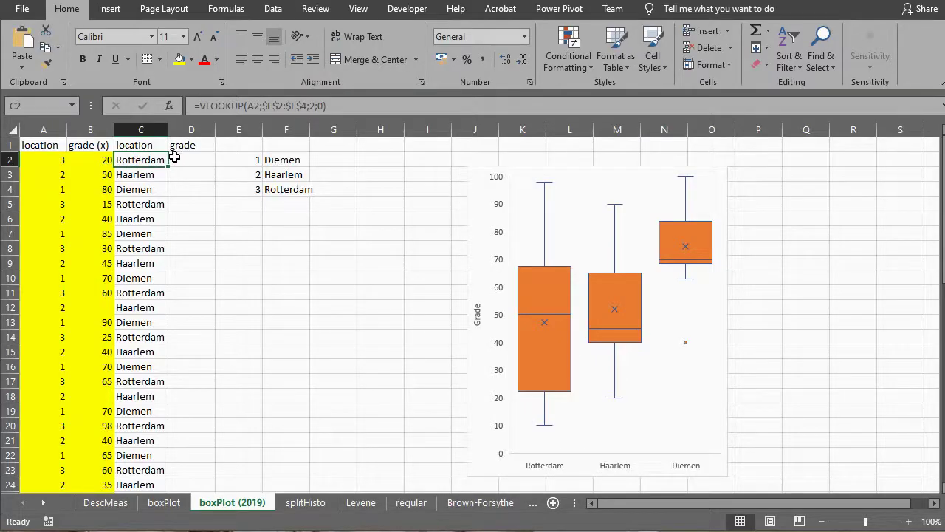
{"action": "left_click", "coordinate": [89, 159]}
{"action": "left_click", "coordinate": [90, 129]}
{"action": "left_click", "coordinate": [135, 129]}
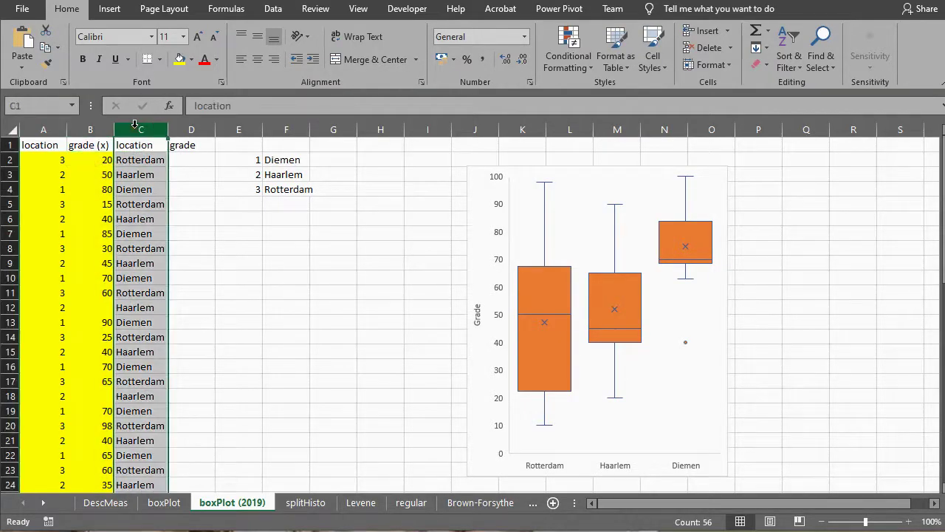
{"action": "mouse_move", "coordinate": [135, 124]}
{"action": "left_mouse_down"}
{"action": "mouse_move", "coordinate": [76, 124]}
{"action": "mouse_move", "coordinate": [133, 124]}
{"action": "left_mouse_up"}
{"action": "left_click_drag", "start_coordinate": [127, 156], "coordinate": [140, 189]}
Examine the VLOOKUP formulas in C2 and C7 that convert the location codes into names using E2:F4.
{"action": "left_click", "coordinate": [136, 160]}
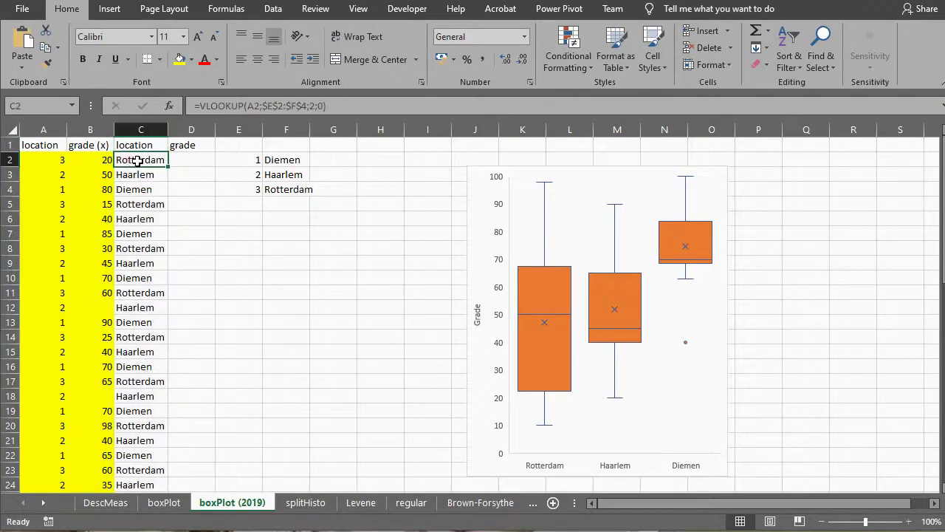
{"action": "double_click", "coordinate": [137, 160]}
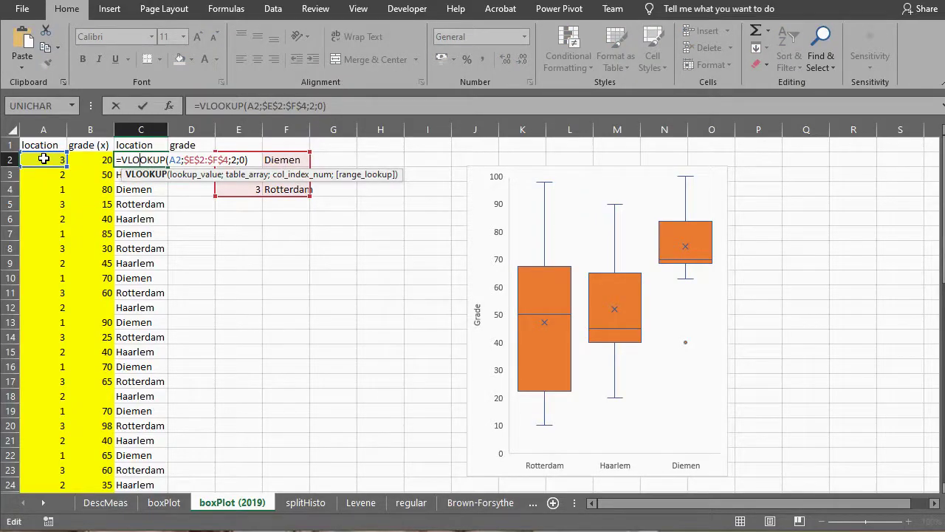
{"action": "key", "text": "Escape"}
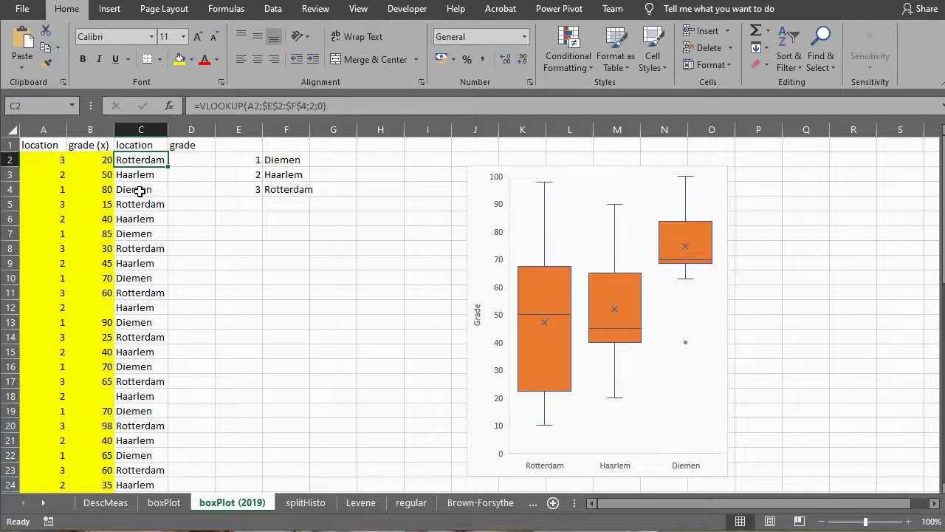
{"action": "left_click", "coordinate": [138, 189]}
{"action": "double_click", "coordinate": [133, 234]}
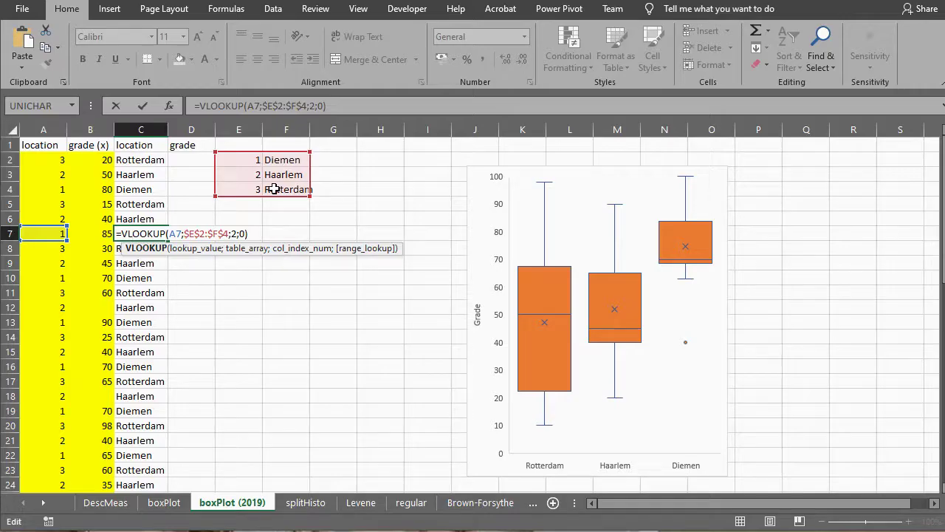
{"action": "key", "text": "ctrl+Return"}
Enter =B2 in cell D2 and fill the formula down the grade column to row 56.
{"action": "left_click", "coordinate": [192, 160]}
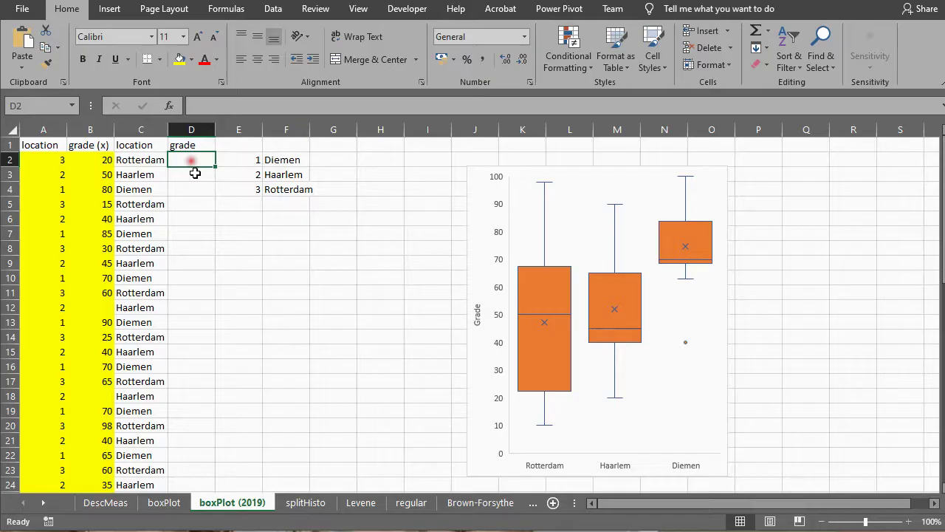
{"action": "type", "text": "="}
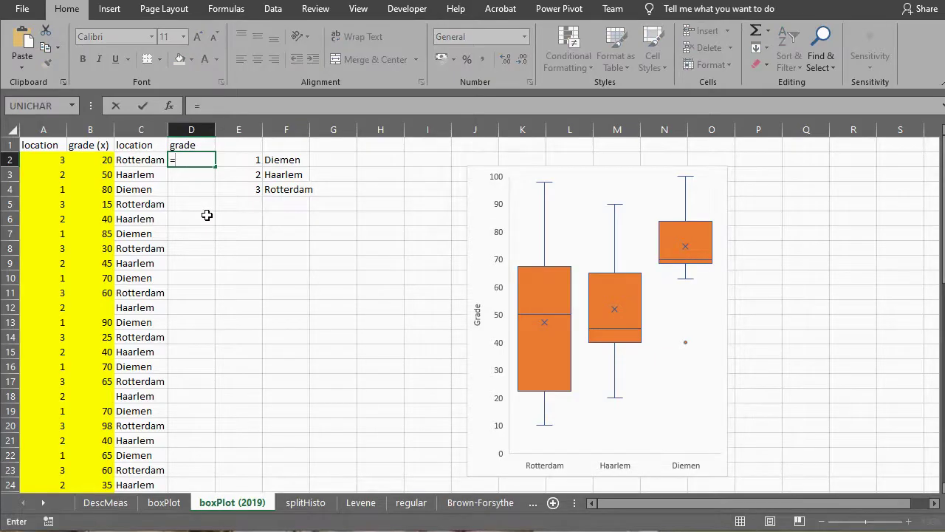
{"action": "key", "text": "Left"}
{"action": "key", "text": "Left"}
{"action": "key", "text": "Return"}
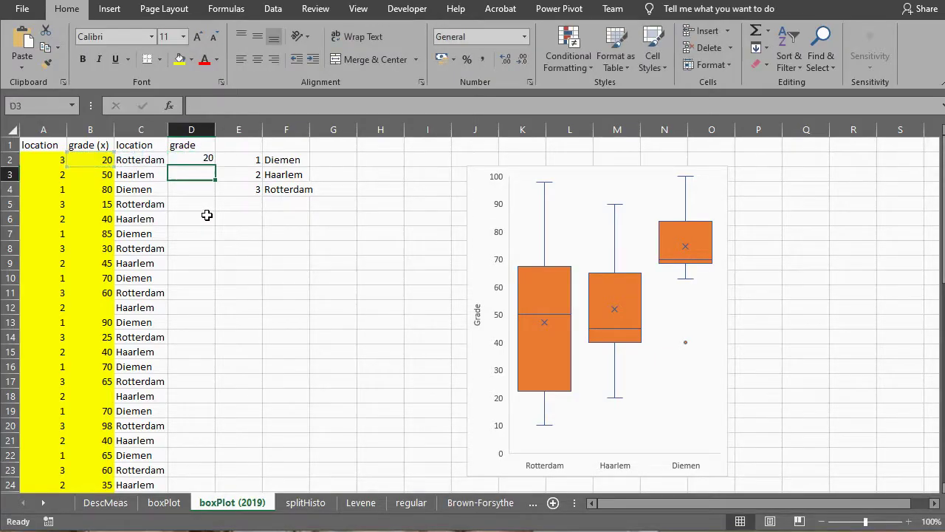
{"action": "key", "text": "Up"}
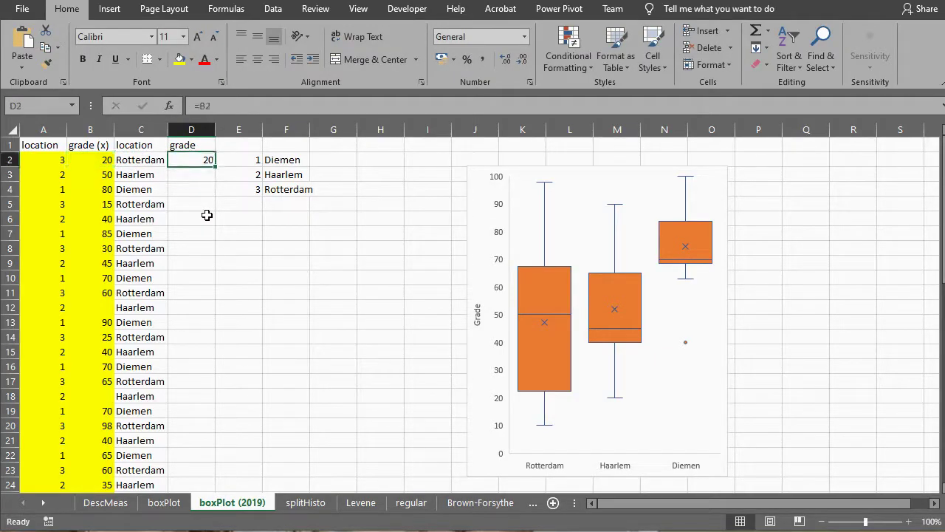
{"action": "double_click", "coordinate": [216, 167]}
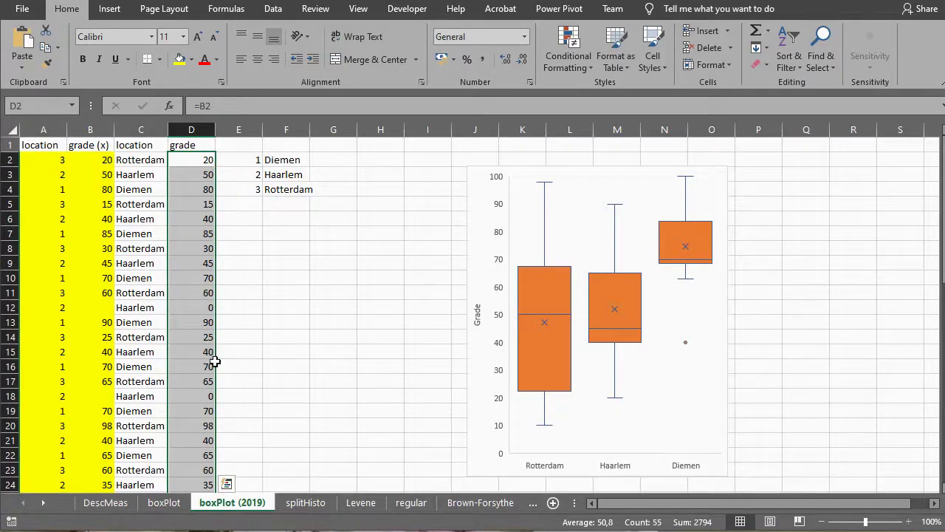
Compare the copied grade in D18 with its source cell B18, and check the formula in D2.
{"action": "left_click", "coordinate": [195, 396]}
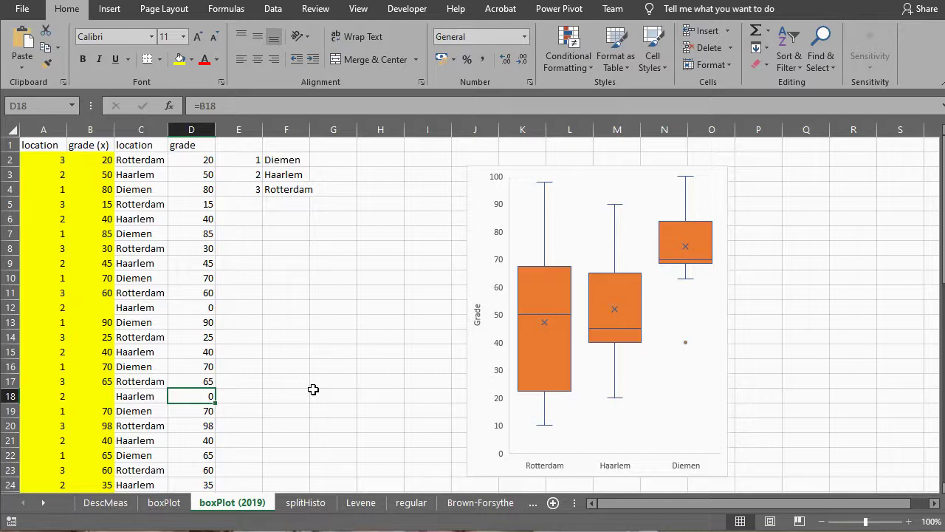
{"action": "left_click", "coordinate": [107, 397]}
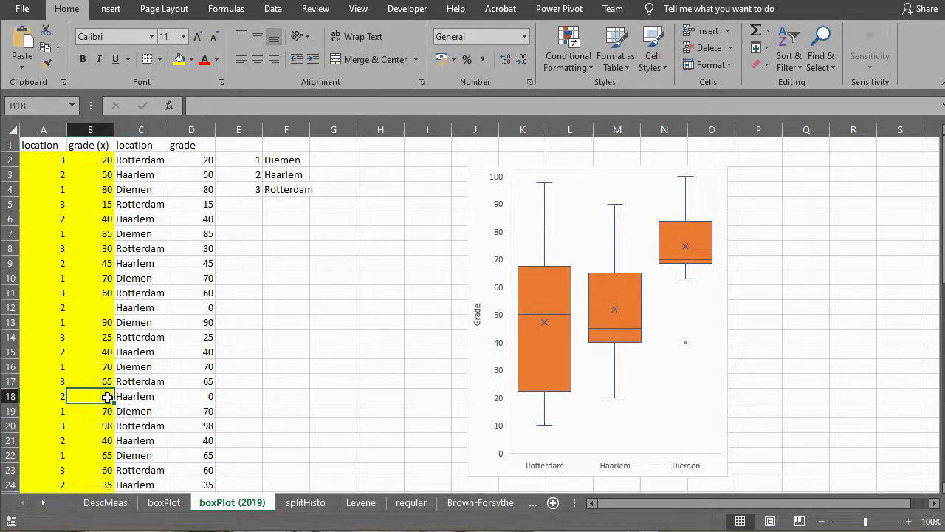
{"action": "left_click", "coordinate": [186, 159]}
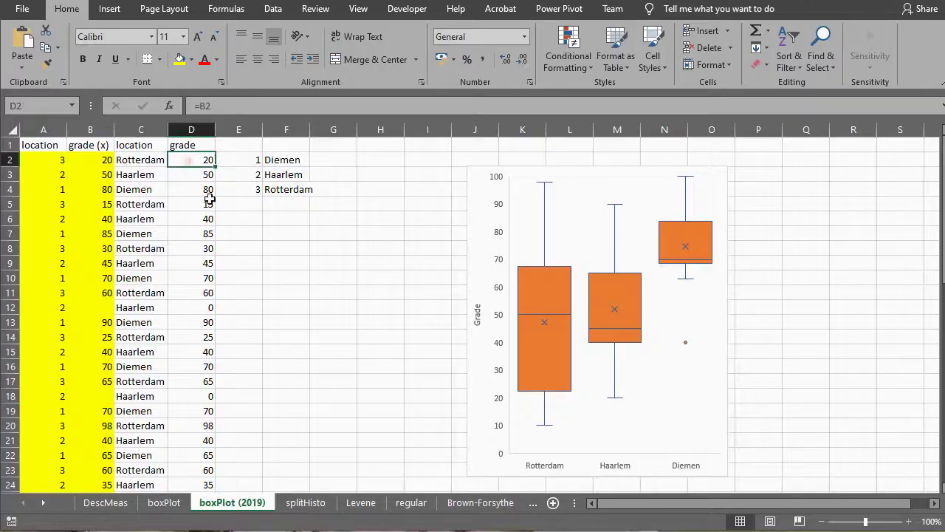
Change the formula in D2 to =IF(B2="";"";B2) and fill it down the grade column to row 56.
{"action": "double_click", "coordinate": [195, 159]}
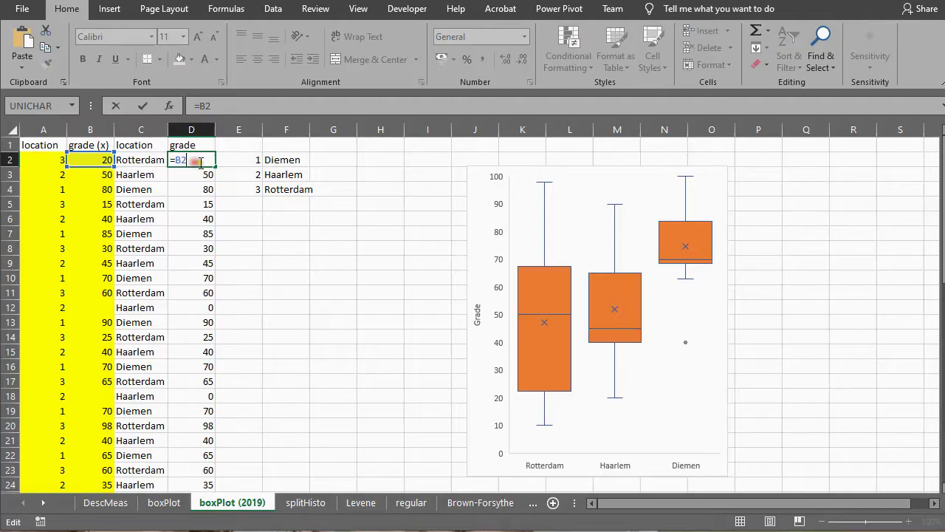
{"action": "type", "text": "IF("}
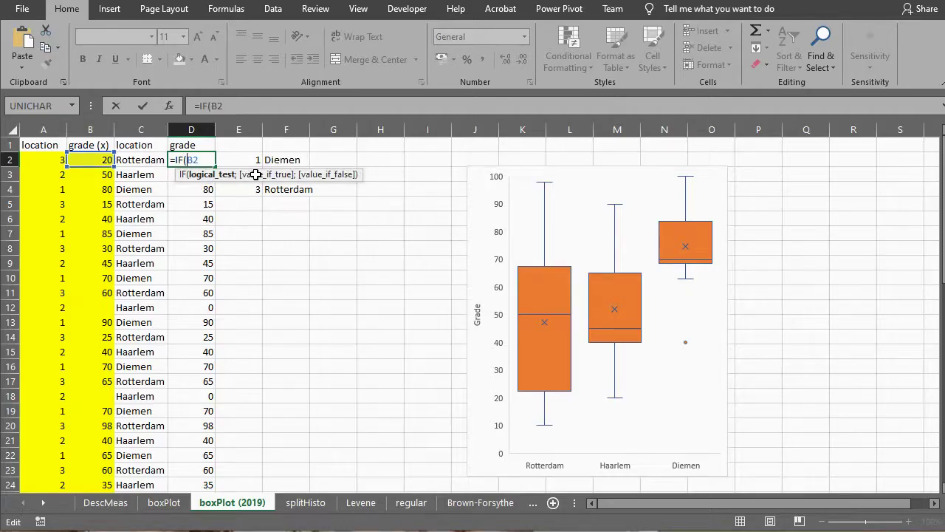
{"action": "left_click", "coordinate": [204, 159]}
{"action": "type", "text": ";"}
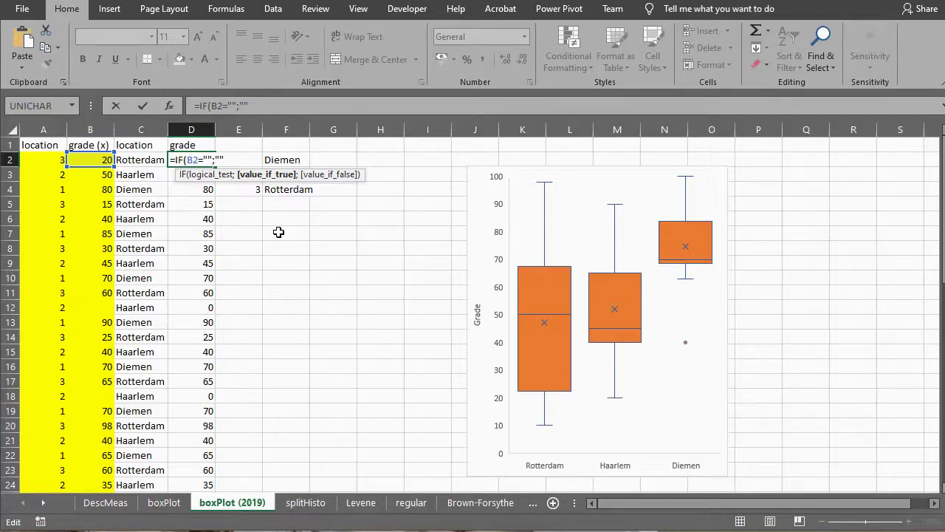
{"action": "type", "text": "\"\";"}
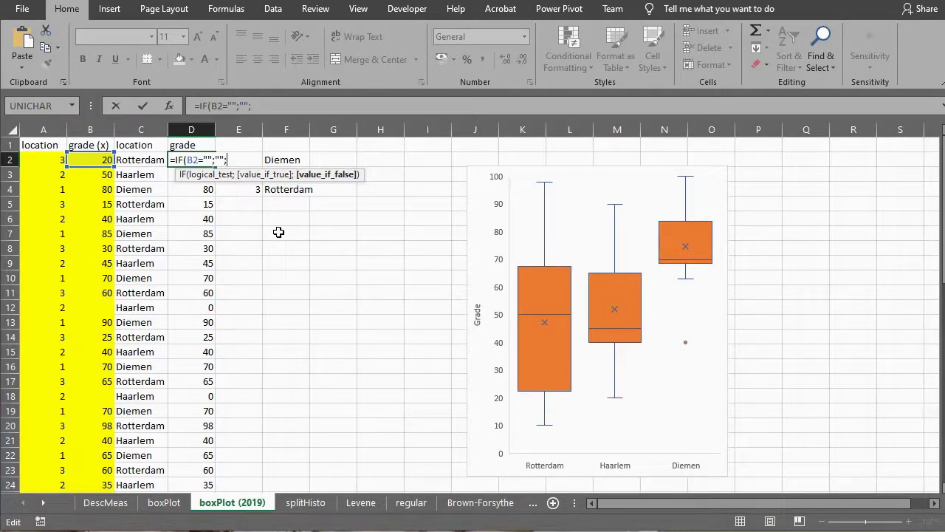
{"action": "type", "text": "B2"}
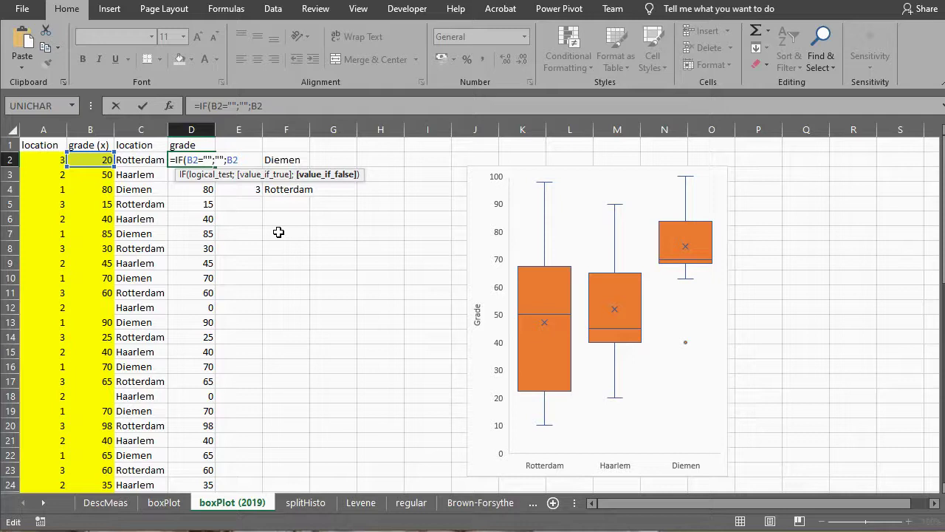
{"action": "type", "text": ")"}
{"action": "key", "text": "Return"}
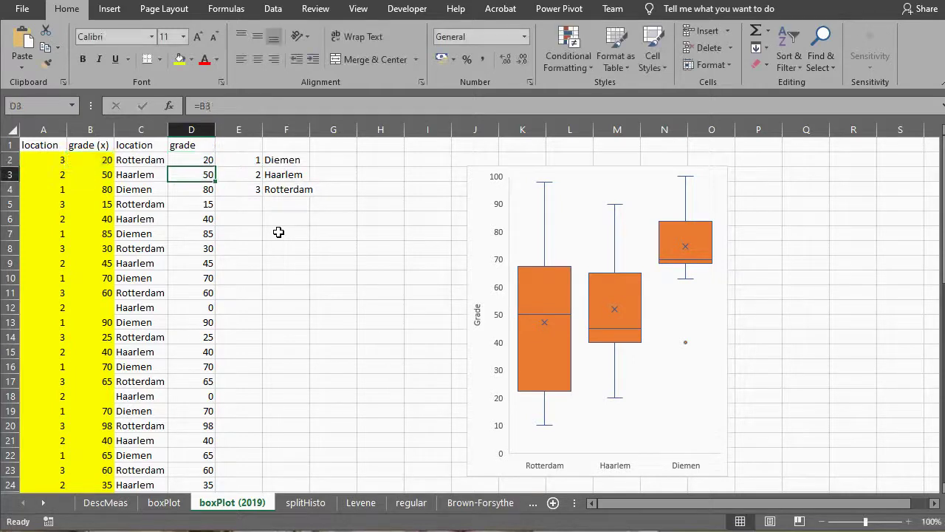
{"action": "key", "text": "Up"}
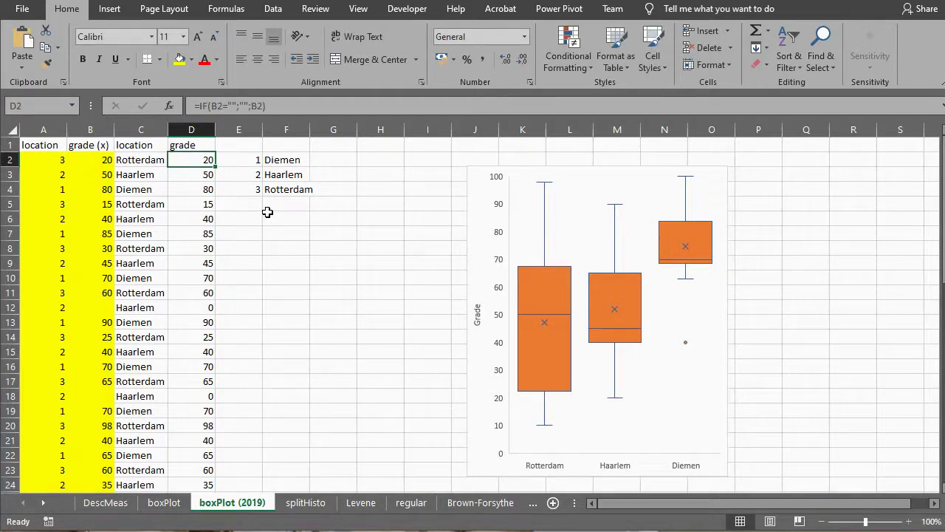
{"action": "double_click", "coordinate": [214, 165]}
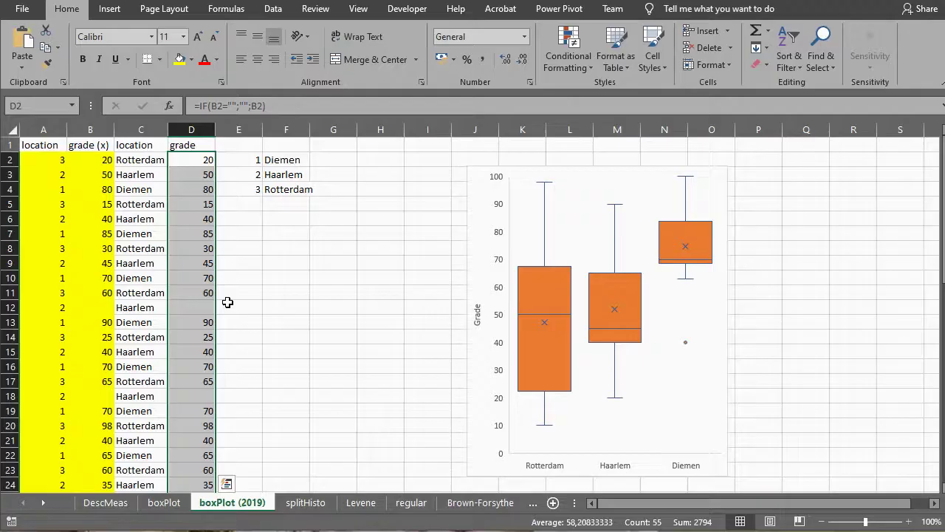
Insert a Box and Whisker chart from C2:D56, narrow it and place it between the data and the orange box plot.
{"action": "left_click", "coordinate": [143, 164]}
{"action": "scroll", "coordinate": [196, 247], "scroll_direction": "down", "scroll_amount": 12}
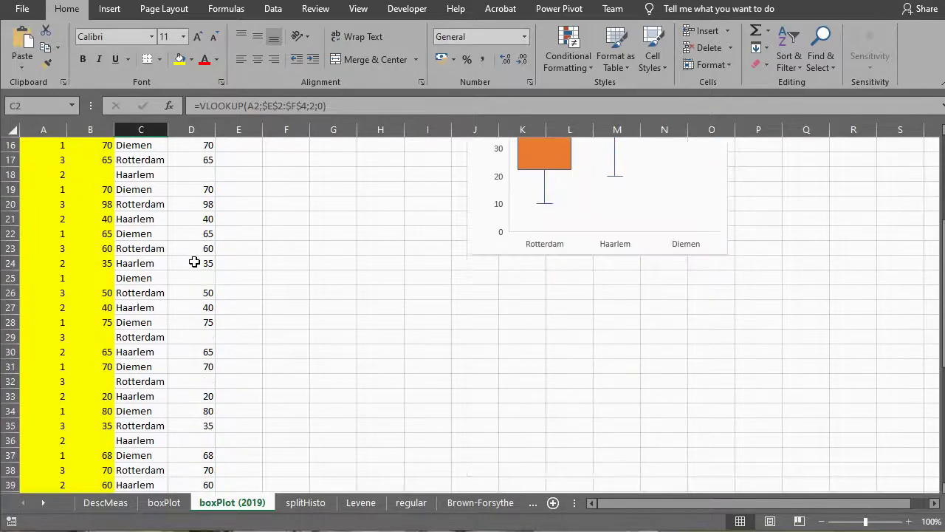
{"action": "scroll", "coordinate": [196, 310], "scroll_direction": "down", "scroll_amount": 2}
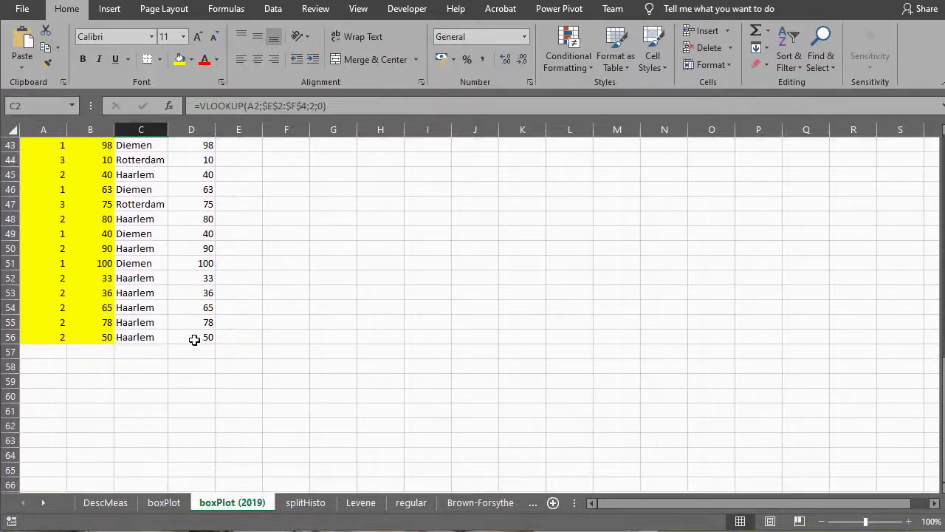
{"action": "left_click", "coordinate": [194, 336], "text": "shift"}
{"action": "scroll", "coordinate": [200, 327], "scroll_direction": "up", "scroll_amount": 8}
{"action": "scroll", "coordinate": [199, 327], "scroll_direction": "up", "scroll_amount": 6}
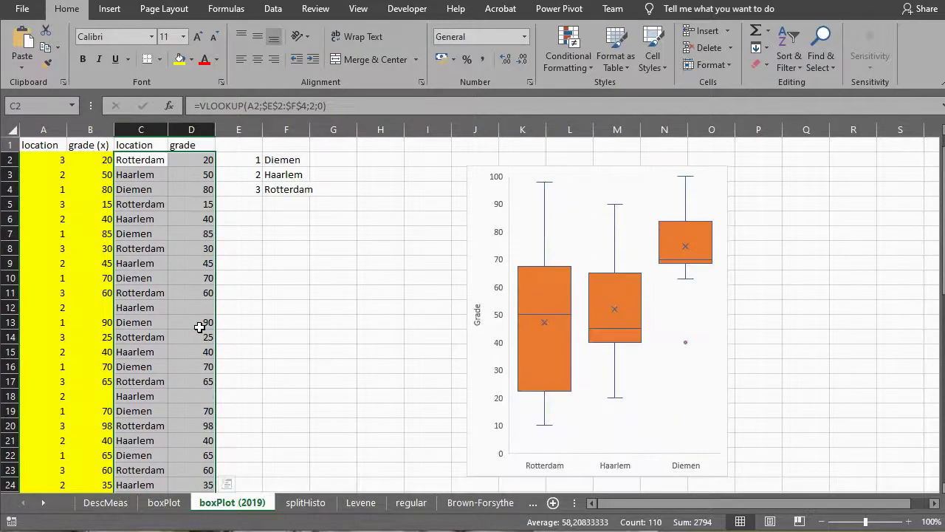
{"action": "left_click", "coordinate": [111, 9]}
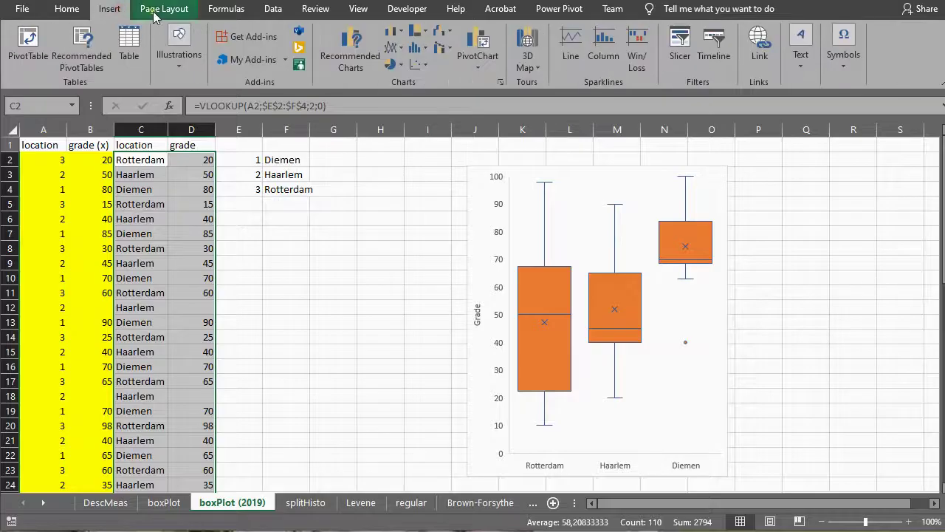
{"action": "left_click", "coordinate": [426, 48]}
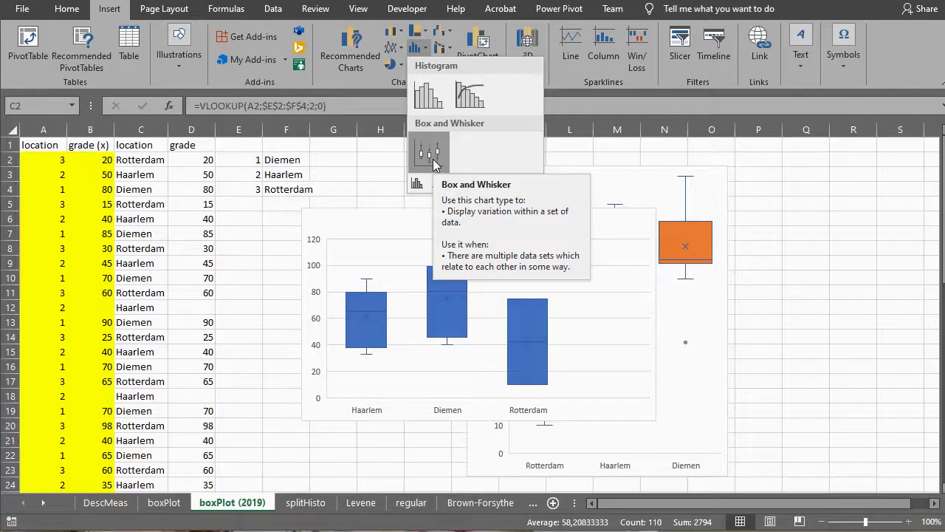
{"action": "left_click", "coordinate": [431, 157]}
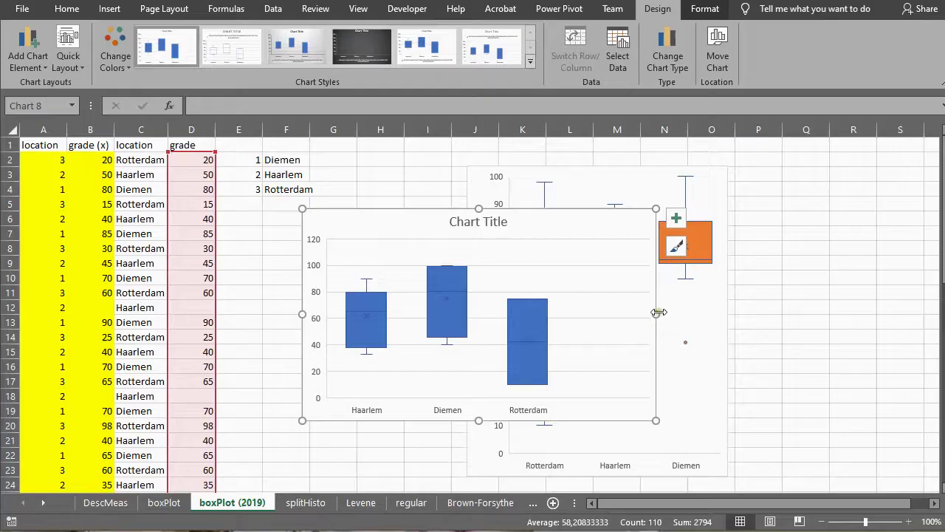
{"action": "left_click_drag", "start_coordinate": [658, 312], "coordinate": [552, 314]}
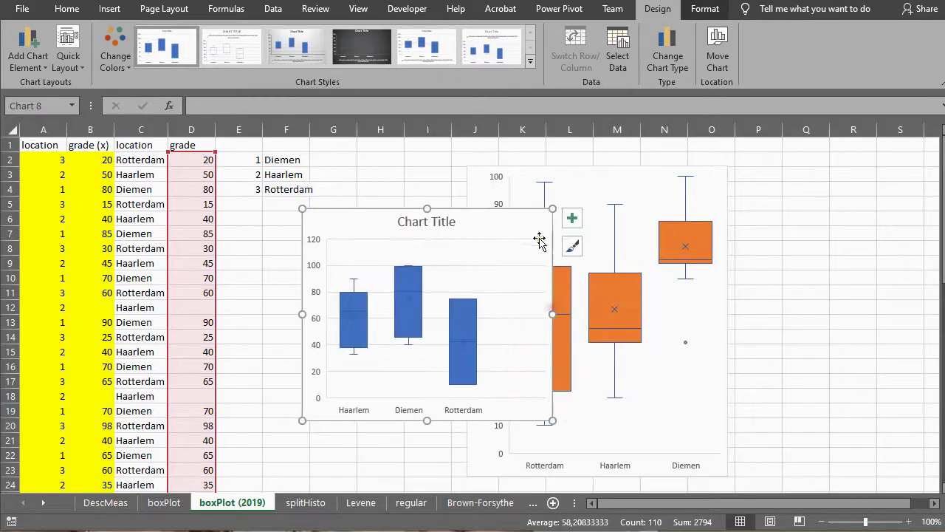
{"action": "left_click_drag", "start_coordinate": [540, 241], "coordinate": [440, 242]}
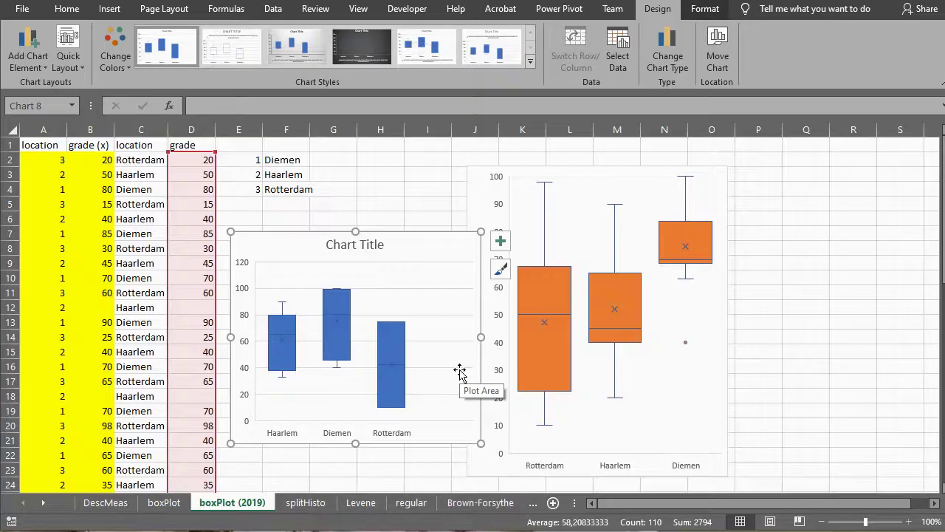
Compare D12 with its source cell B12 and examine the value_if_true argument in the D12 formula.
{"action": "left_click", "coordinate": [199, 309]}
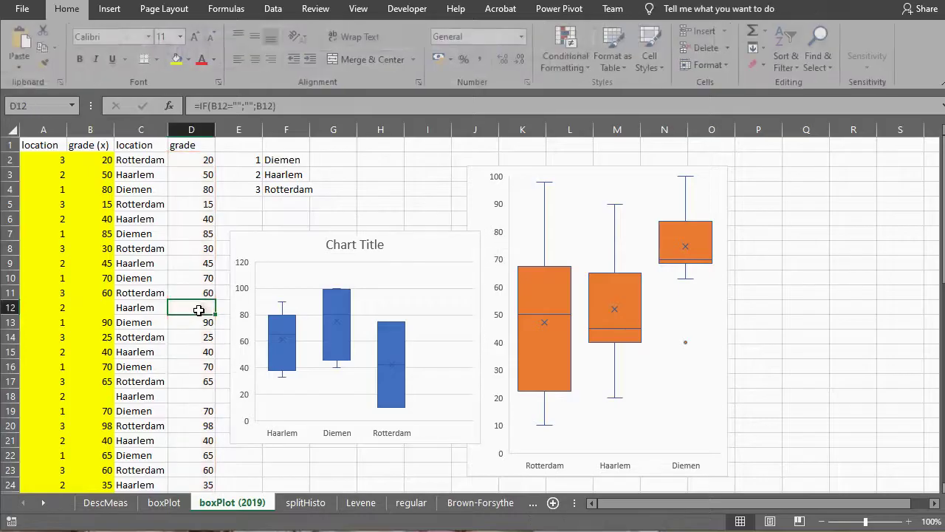
{"action": "left_click", "coordinate": [100, 309]}
{"action": "left_click", "coordinate": [199, 308]}
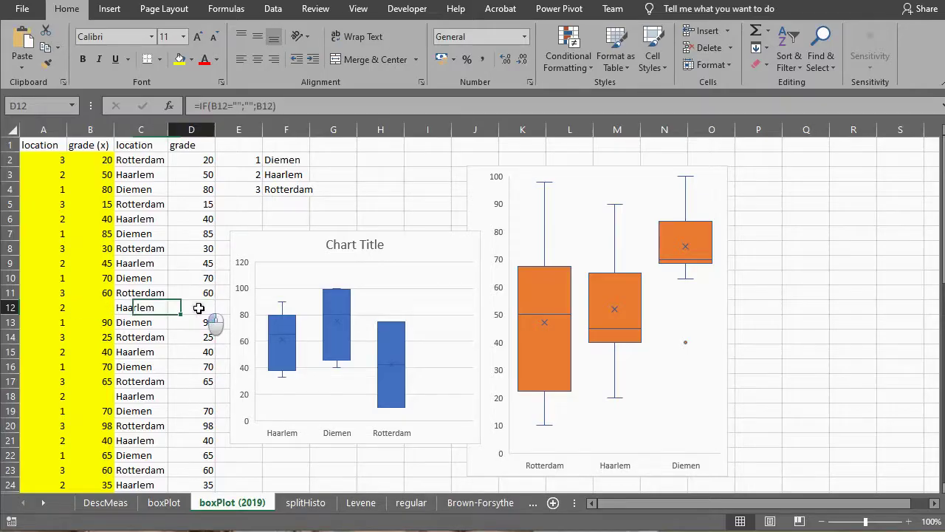
{"action": "left_click", "coordinate": [251, 106]}
{"action": "type", "text": "\"\";"}
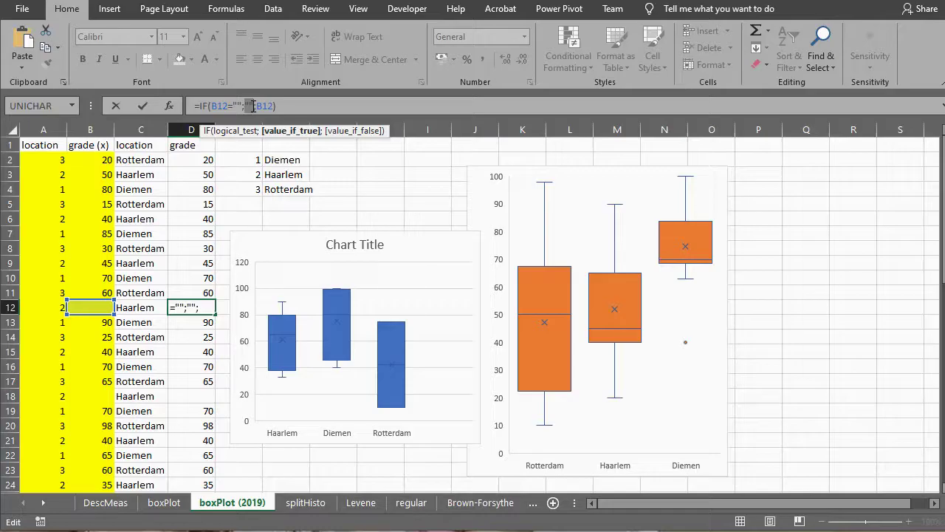
{"action": "key", "text": "ctrl+Return"}
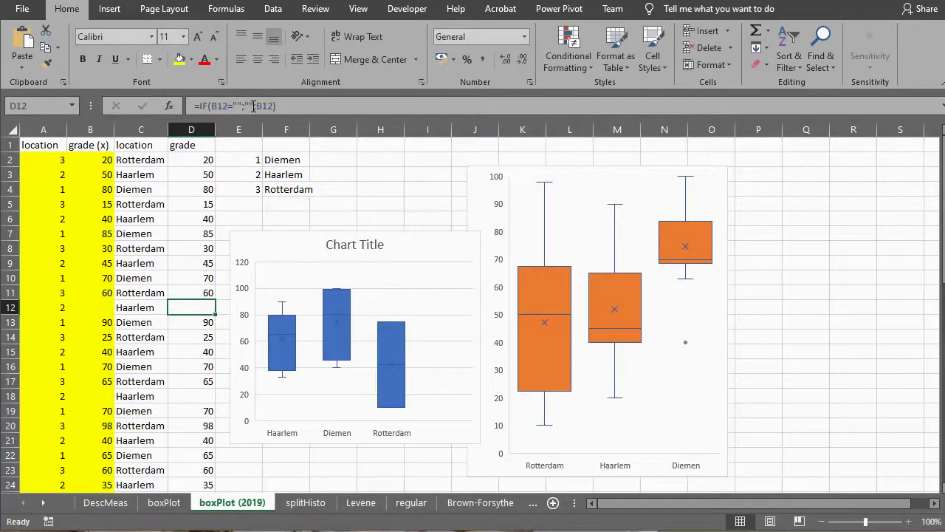
Change the formula in D2 to =IF(B2="";NA();B2), fill it down the grade column and check D12.
{"action": "double_click", "coordinate": [199, 156]}
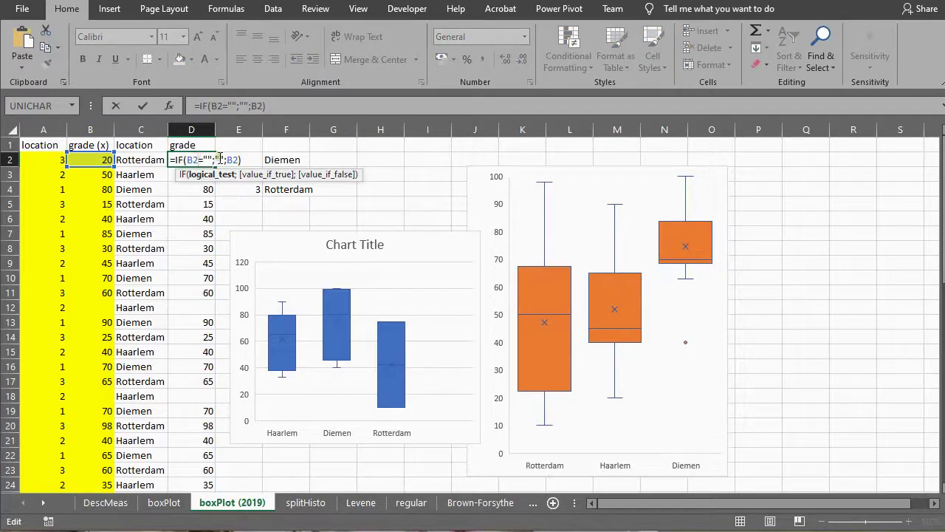
{"action": "double_click", "coordinate": [218, 160]}
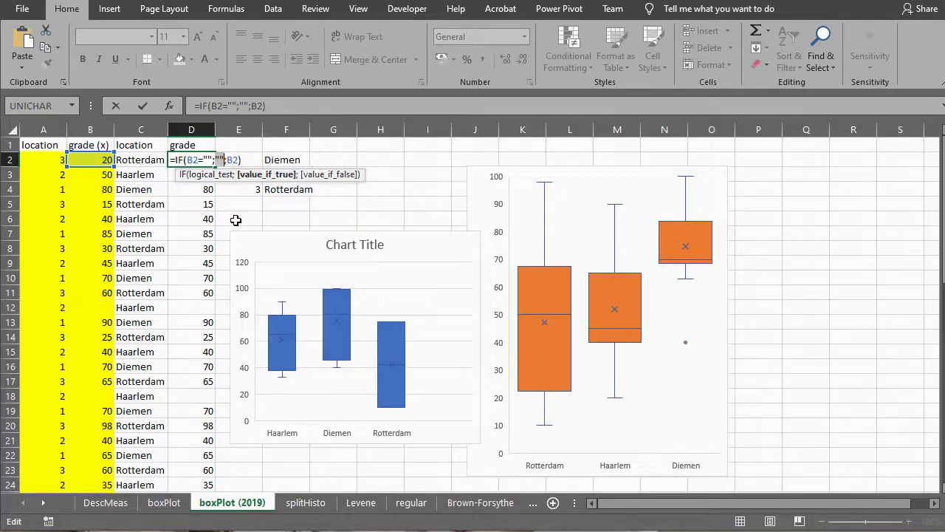
{"action": "type", "text": "NA()"}
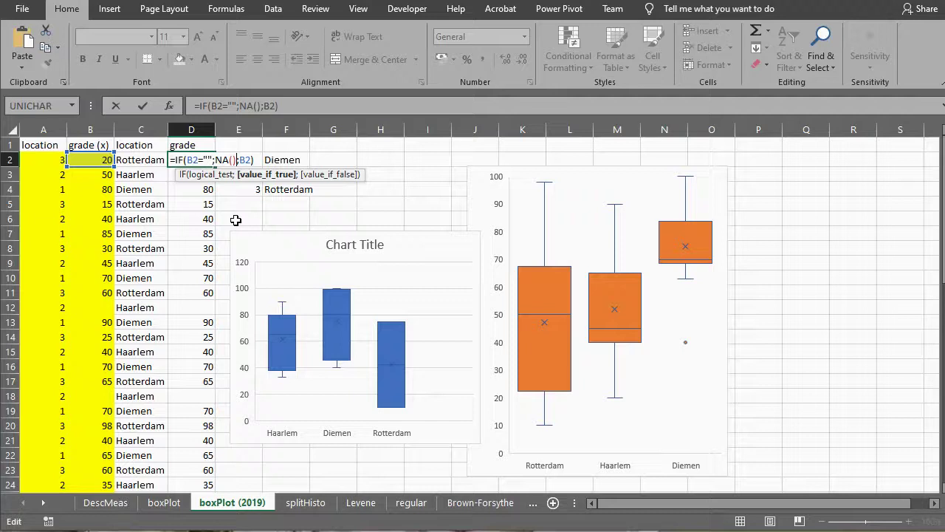
{"action": "key", "text": "Return"}
{"action": "key", "text": "Up"}
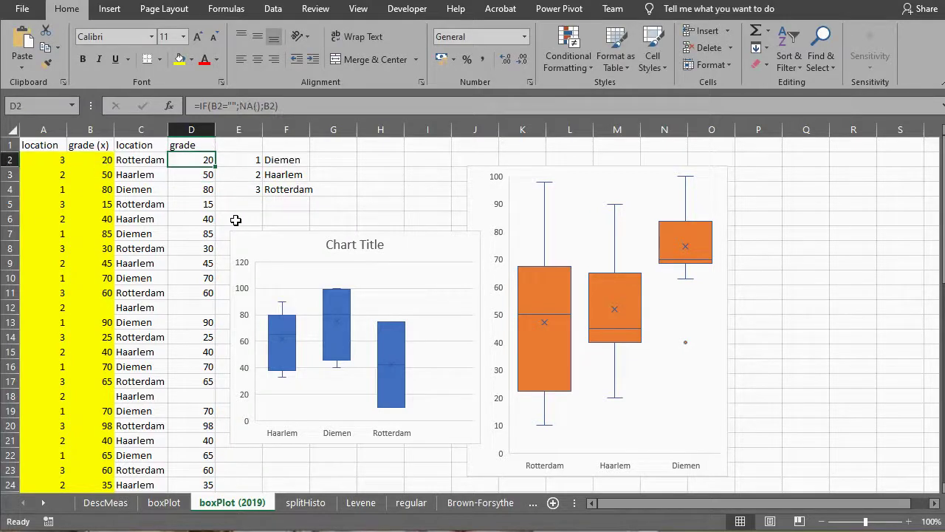
{"action": "double_click", "coordinate": [214, 168]}
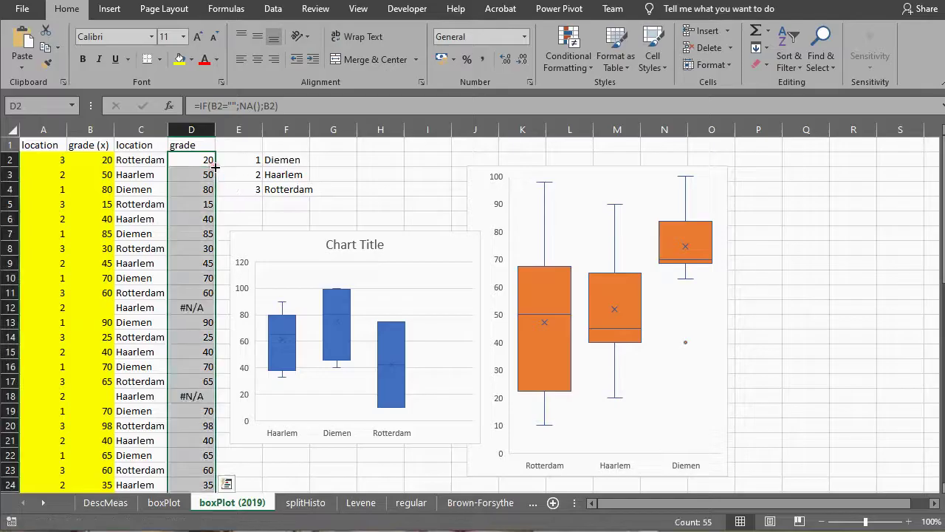
{"action": "left_click", "coordinate": [190, 305]}
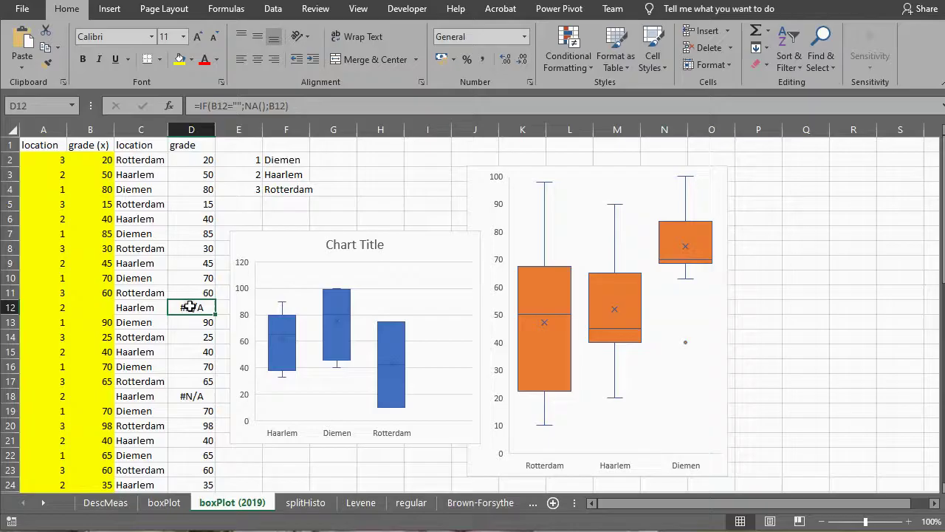
Check the source data range of the blue box plot and delete that chart.
{"action": "left_click", "coordinate": [288, 251]}
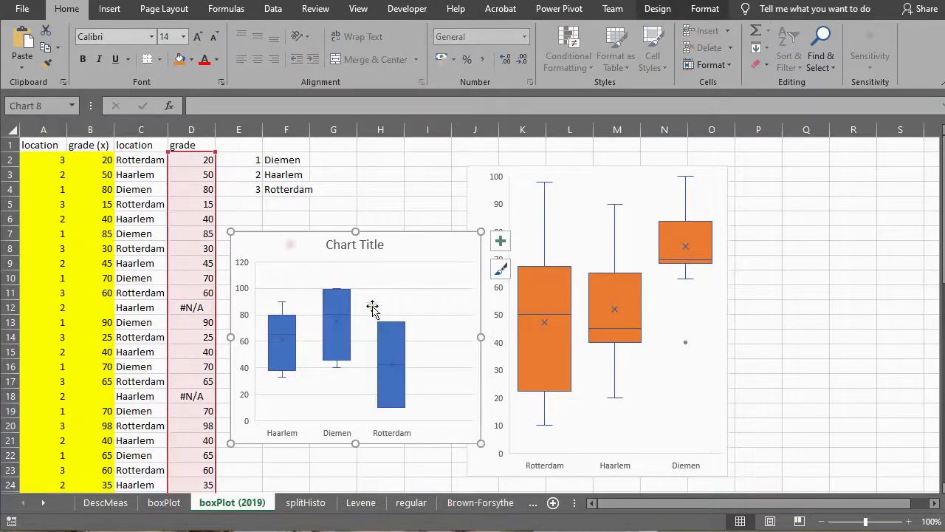
{"action": "right_click", "coordinate": [432, 336]}
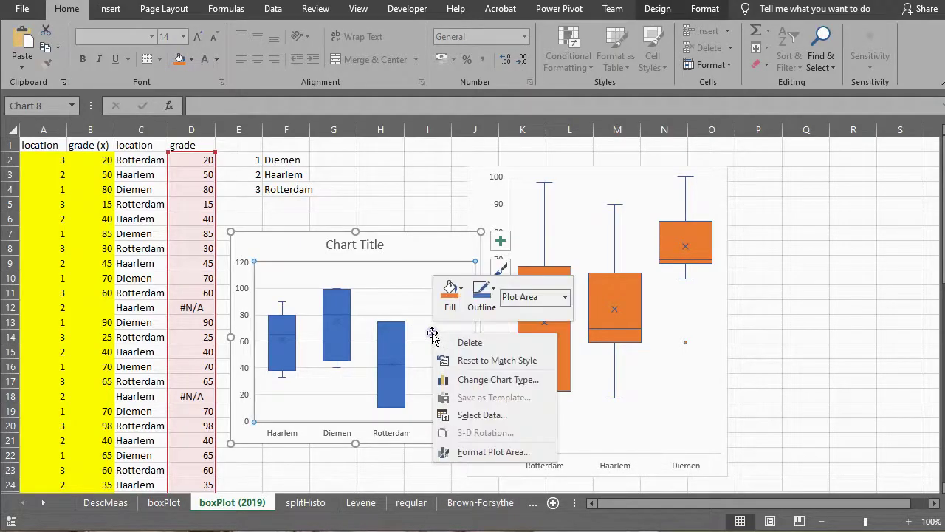
{"action": "left_click", "coordinate": [475, 415]}
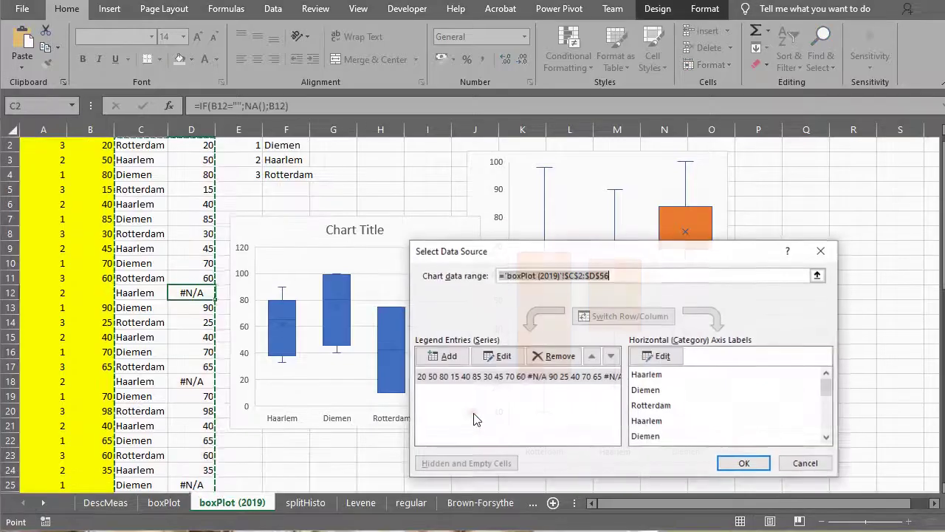
{"action": "left_click", "coordinate": [805, 463]}
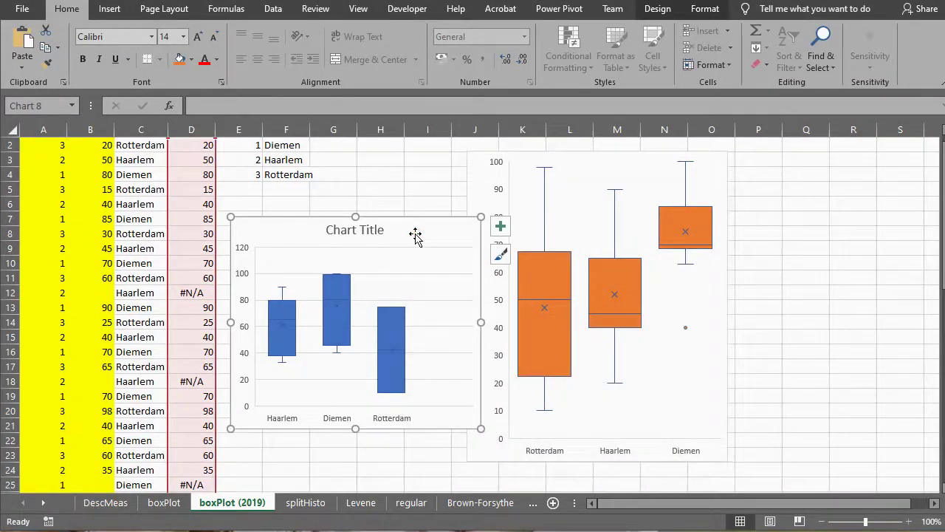
{"action": "key", "text": "Delete"}
{"action": "scroll", "coordinate": [197, 263], "scroll_direction": "up", "scroll_amount": 1}
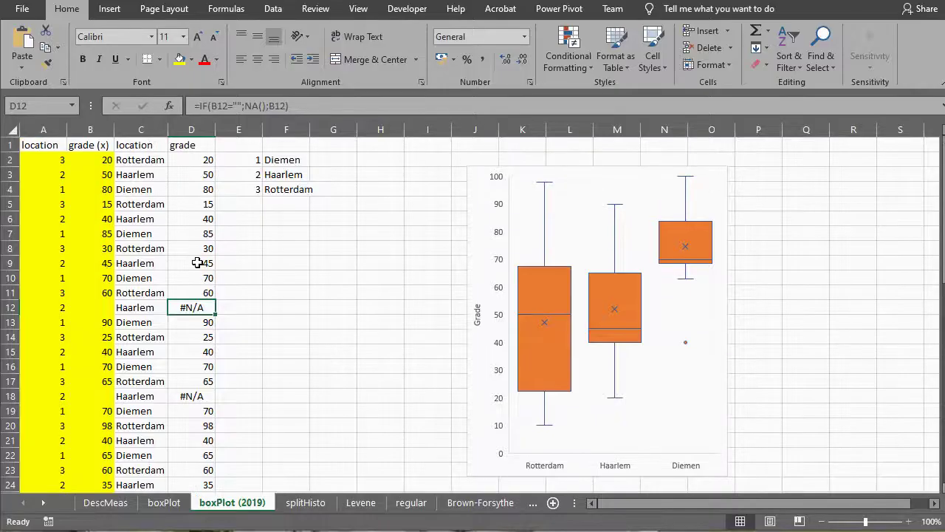
Insert a Box and Whisker chart from the location and grade data in C2:D56.
{"action": "left_click", "coordinate": [144, 160]}
{"action": "scroll", "coordinate": [184, 274], "scroll_direction": "down", "scroll_amount": 6}
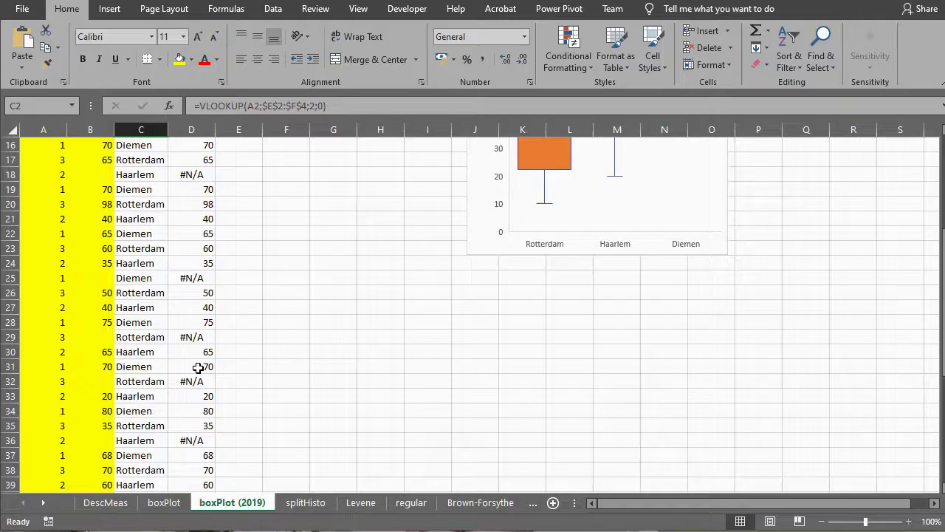
{"action": "scroll", "coordinate": [198, 360], "scroll_direction": "down", "scroll_amount": 1}
{"action": "scroll", "coordinate": [199, 369], "scroll_direction": "down", "scroll_amount": 5}
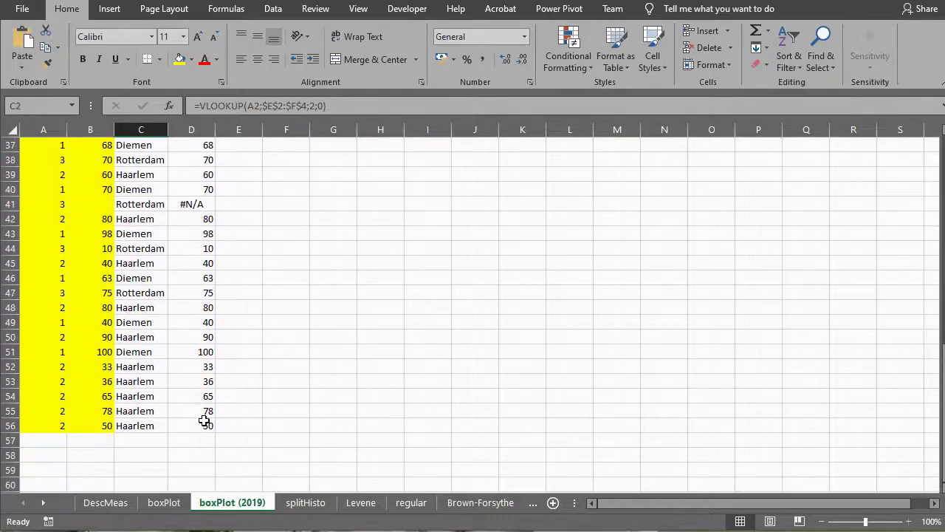
{"action": "left_click", "coordinate": [203, 422], "text": "shift"}
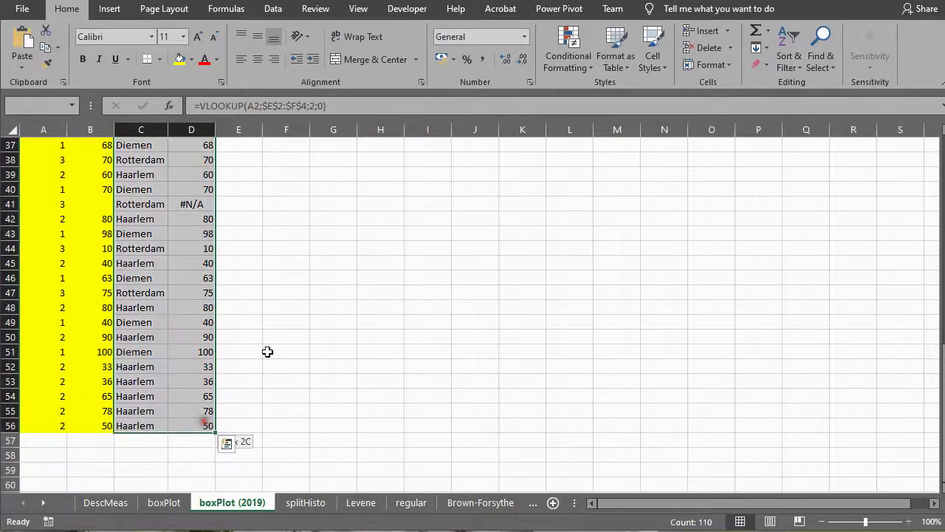
{"action": "left_click", "coordinate": [109, 8]}
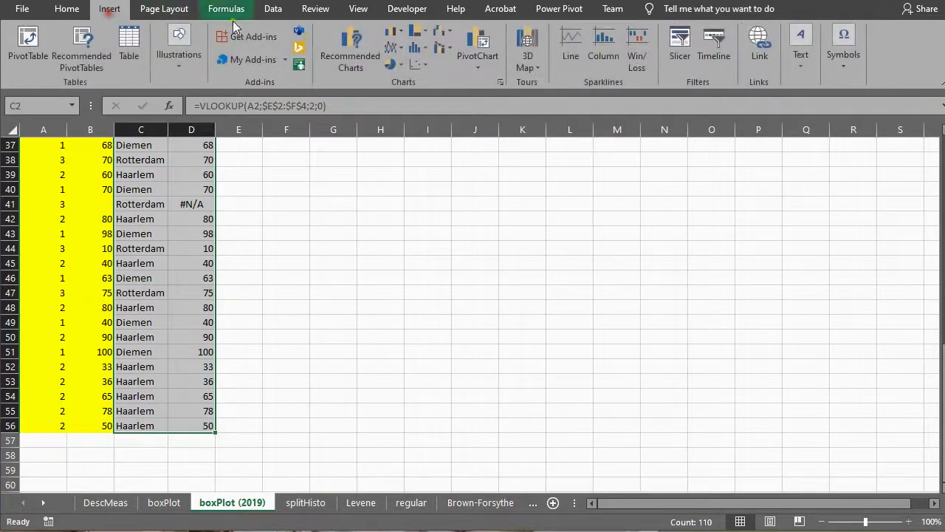
{"action": "left_click", "coordinate": [418, 47]}
{"action": "left_click", "coordinate": [427, 152]}
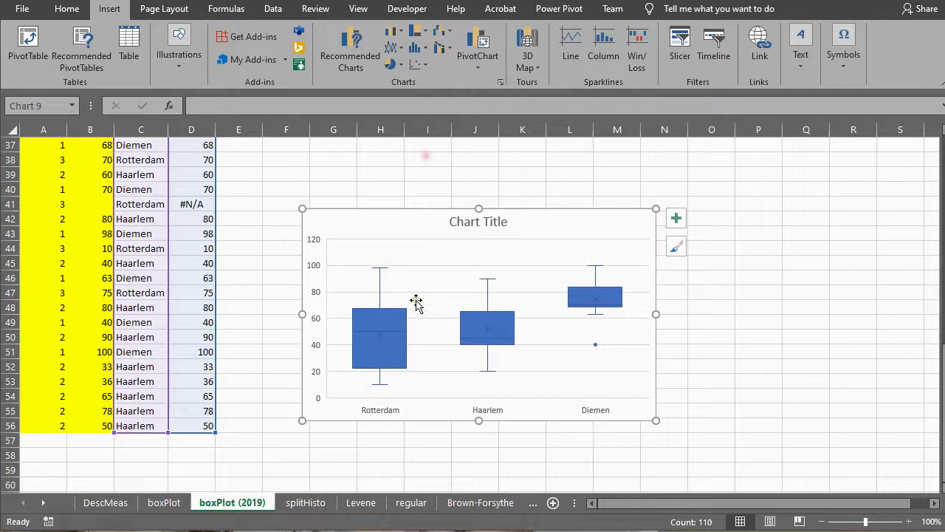
Place the new box plot between the data and the orange chart, sized about 11.3 cm high and 7.7 cm wide.
{"action": "scroll", "coordinate": [417, 304], "scroll_direction": "up", "scroll_amount": 6}
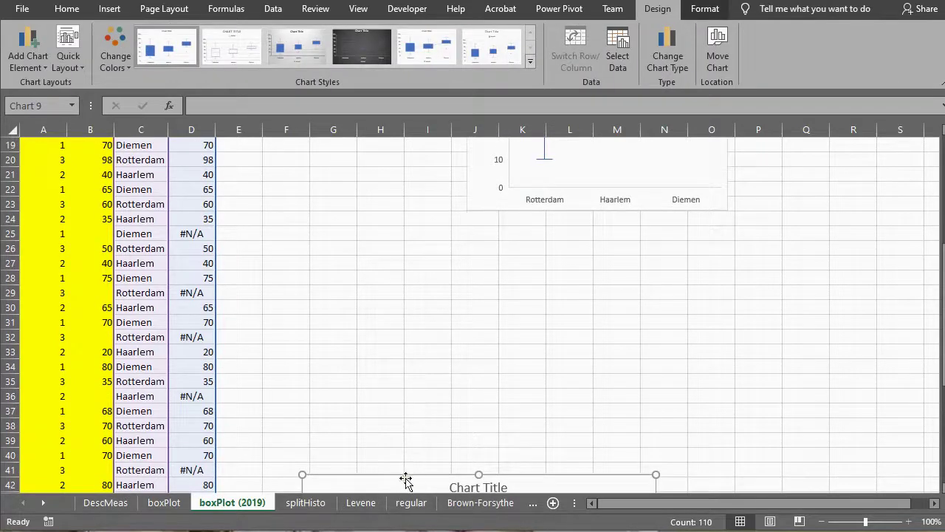
{"action": "left_click_drag", "start_coordinate": [405, 481], "coordinate": [359, 152]}
{"action": "scroll", "coordinate": [506, 317], "scroll_direction": "up", "scroll_amount": 3}
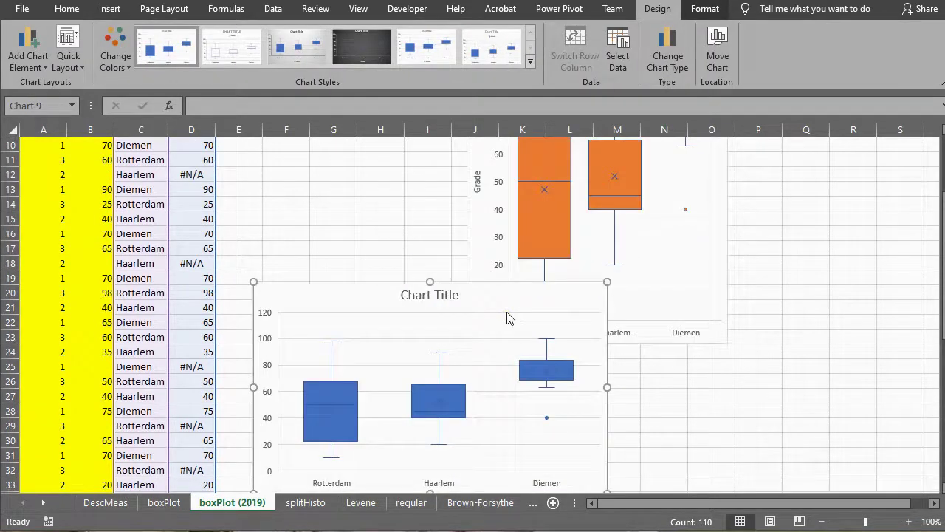
{"action": "left_click_drag", "start_coordinate": [372, 295], "coordinate": [368, 160]}
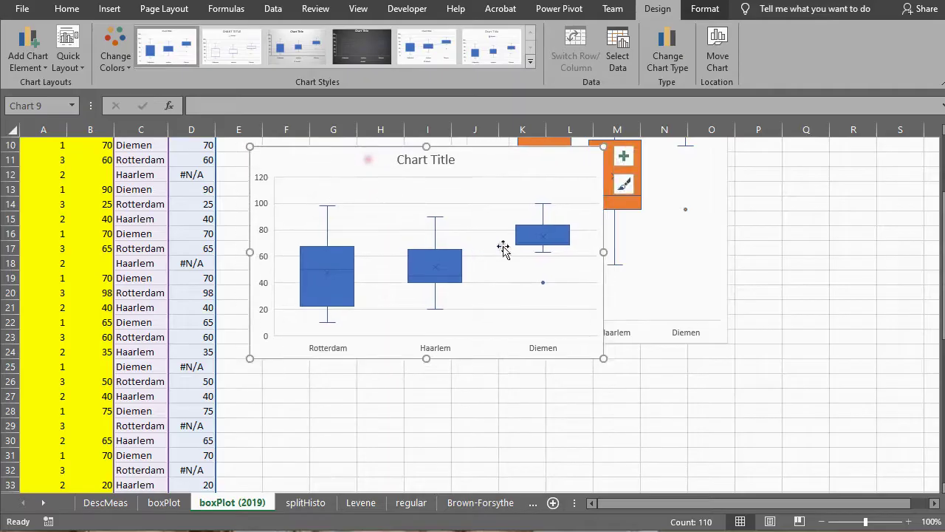
{"action": "left_click_drag", "start_coordinate": [604, 249], "coordinate": [464, 251]}
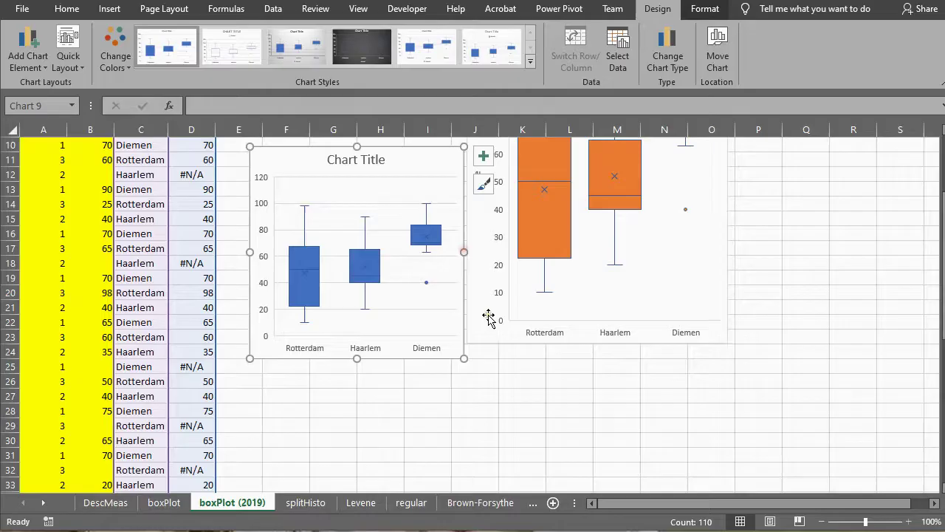
{"action": "scroll", "coordinate": [589, 328], "scroll_direction": "up", "scroll_amount": 3}
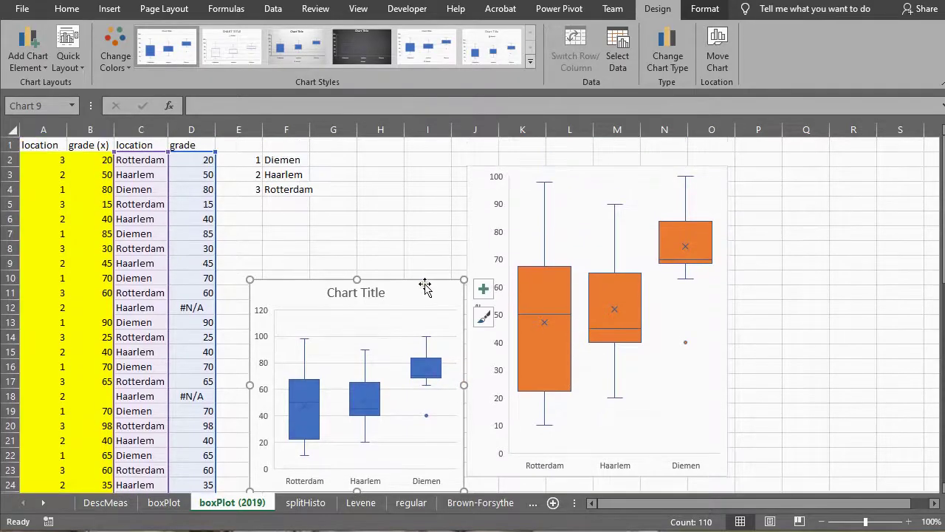
{"action": "left_click_drag", "start_coordinate": [421, 274], "coordinate": [421, 183]}
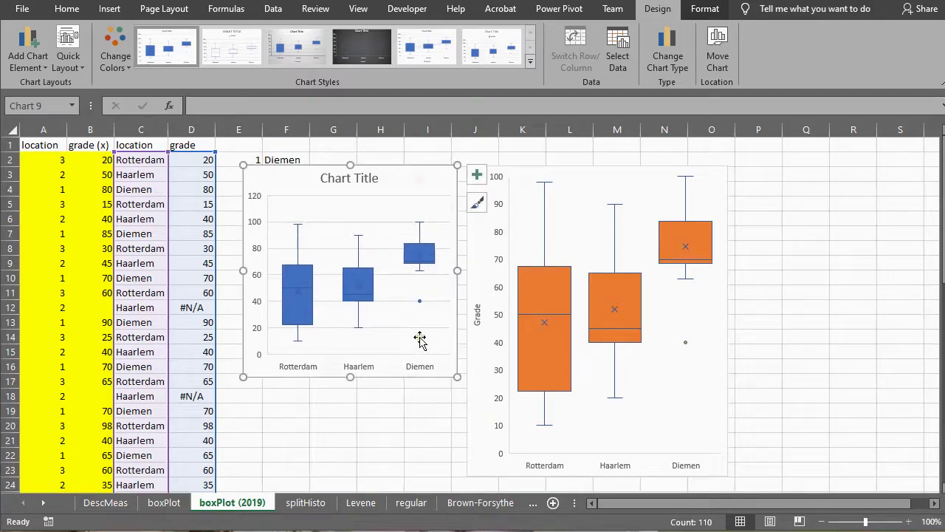
{"action": "scroll", "coordinate": [421, 340], "scroll_direction": "down", "scroll_amount": 1}
{"action": "left_click_drag", "start_coordinate": [351, 334], "coordinate": [352, 436]}
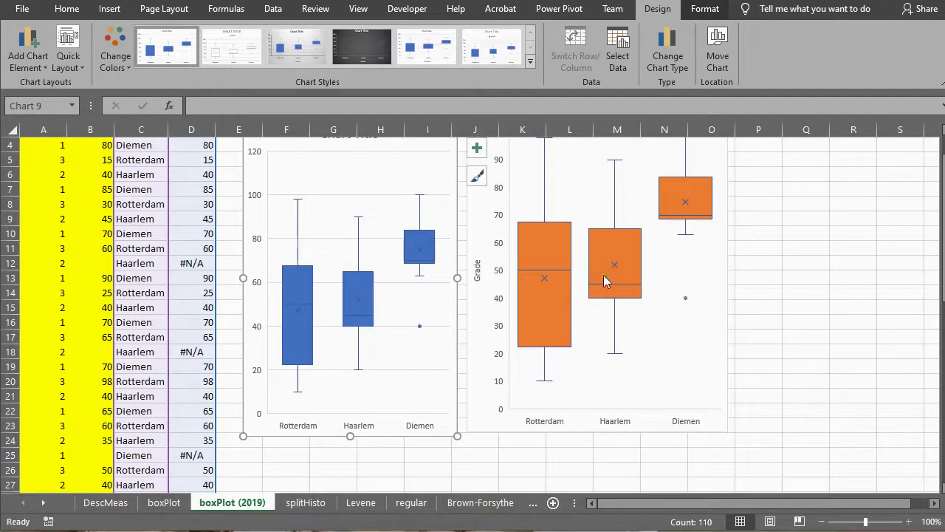
Fill the boxes of the new box plot's data series with orange.
{"action": "left_click", "coordinate": [423, 238]}
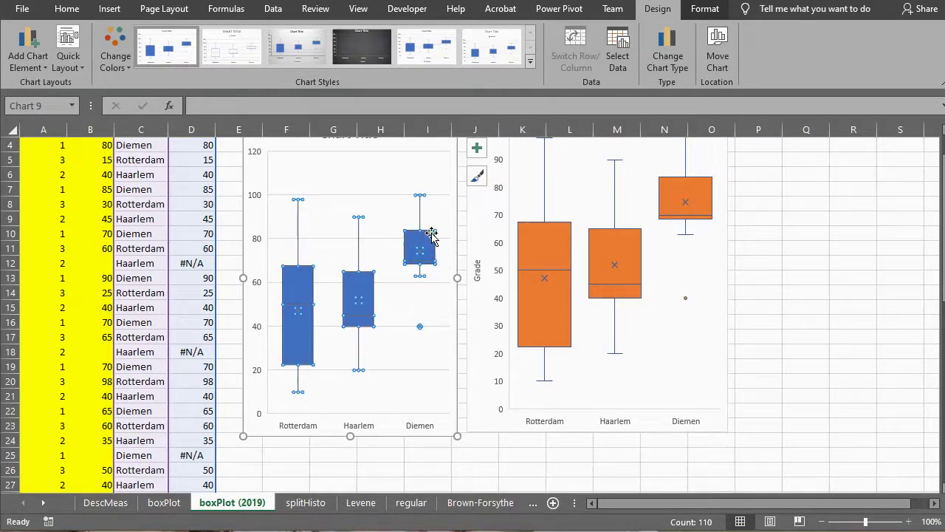
{"action": "left_click", "coordinate": [711, 9]}
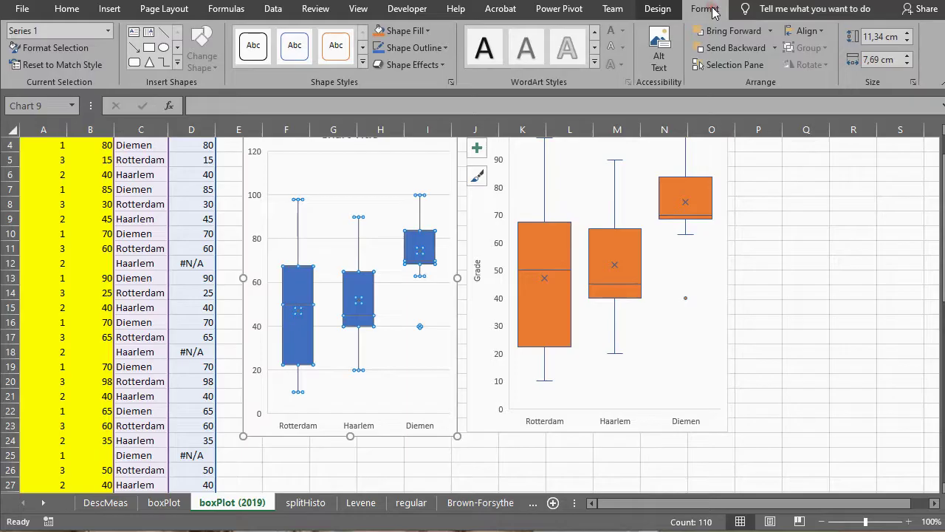
{"action": "left_click", "coordinate": [380, 31]}
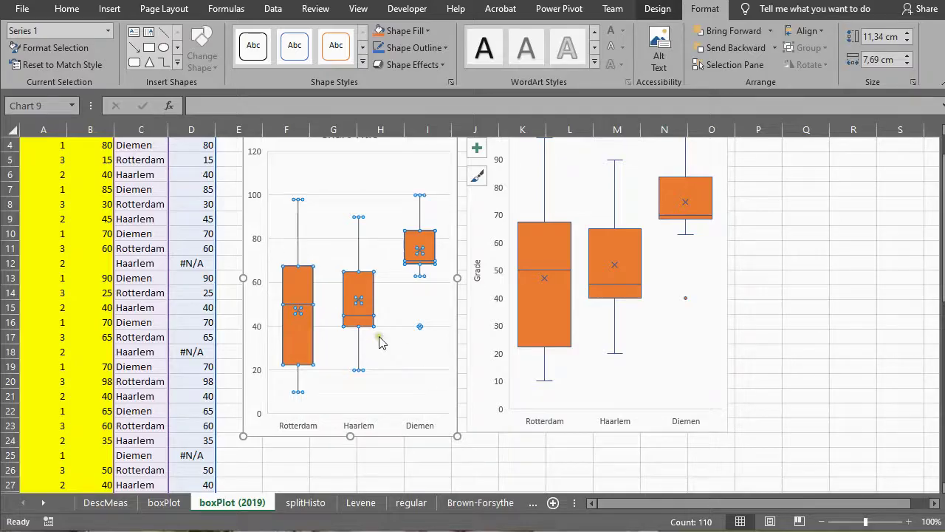
Delete the chart title from the new box plot.
{"action": "scroll", "coordinate": [421, 336], "scroll_direction": "up", "scroll_amount": 1}
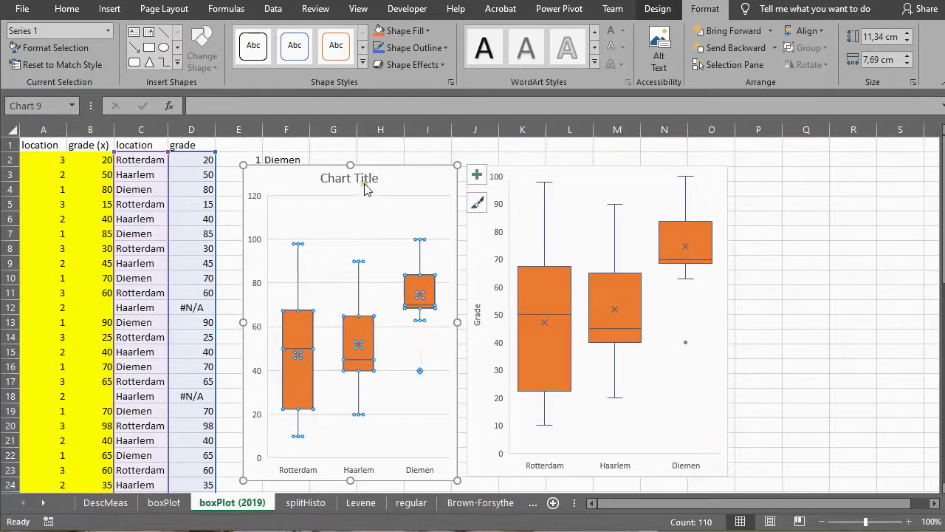
{"action": "left_click", "coordinate": [365, 186]}
{"action": "left_click", "coordinate": [369, 198]}
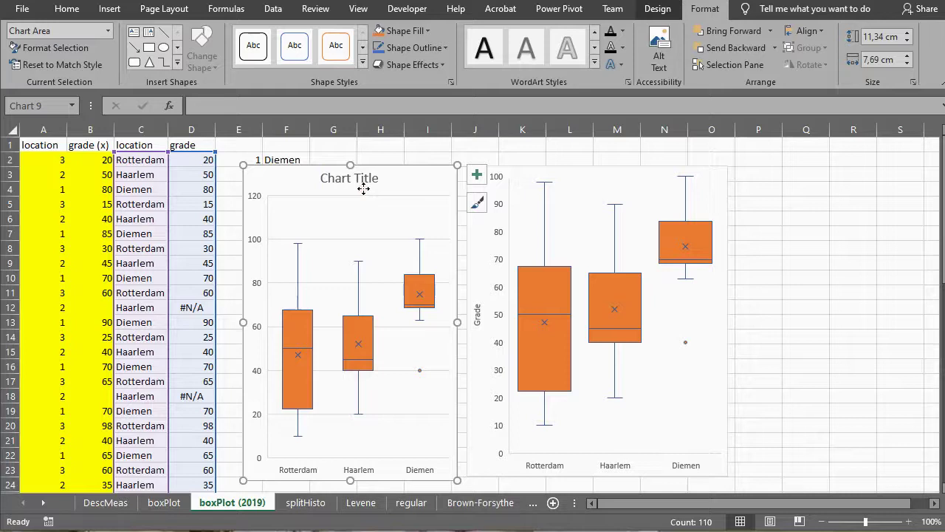
{"action": "left_click", "coordinate": [363, 187]}
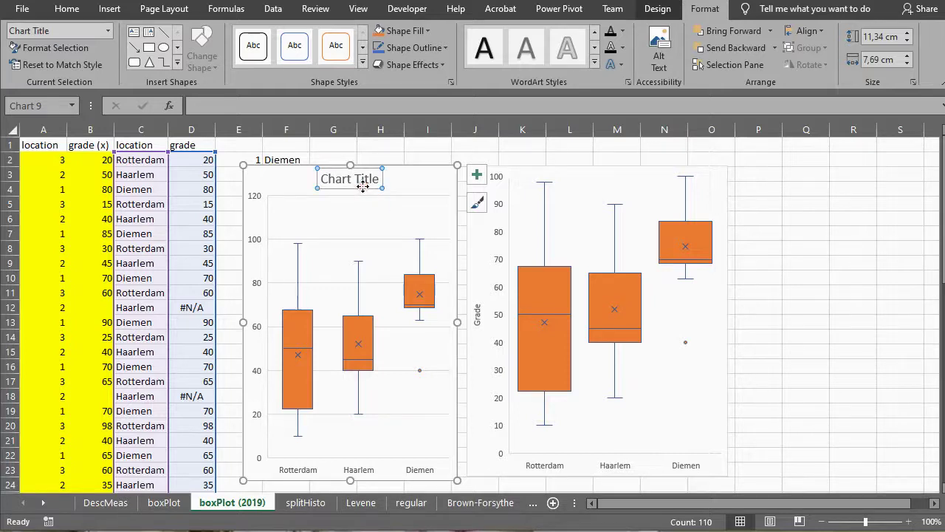
{"action": "key", "text": "Delete"}
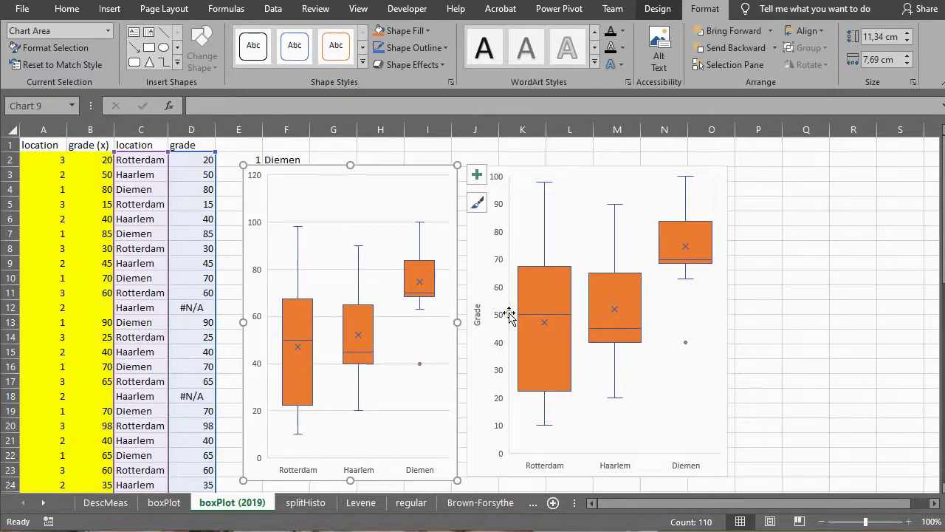
Examine the axis options for the new box plot's vertical axis and close the axis formatting.
{"action": "right_click", "coordinate": [251, 220]}
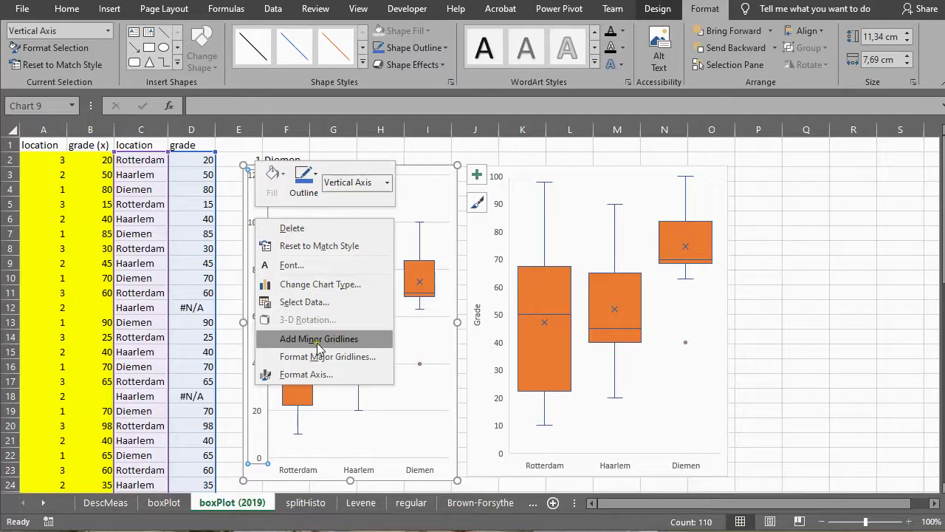
{"action": "left_click", "coordinate": [308, 375]}
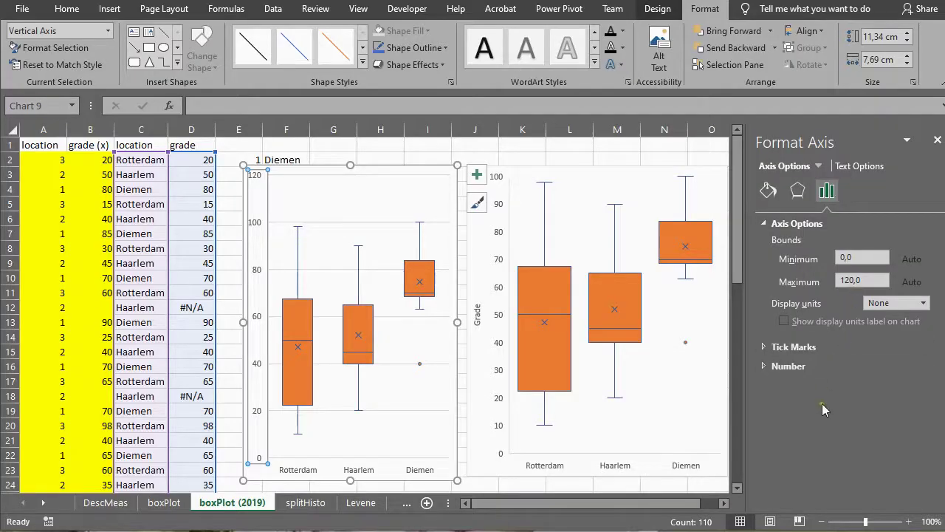
{"action": "left_click", "coordinate": [938, 140]}
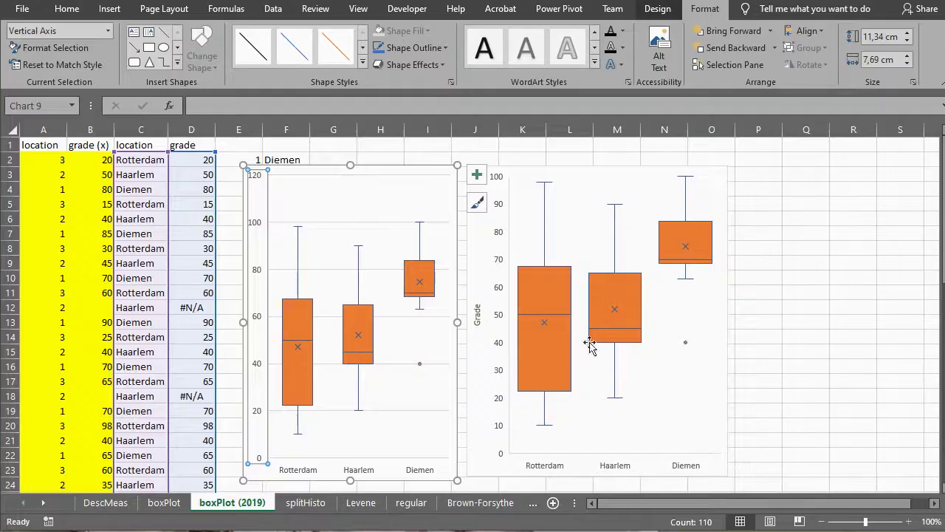